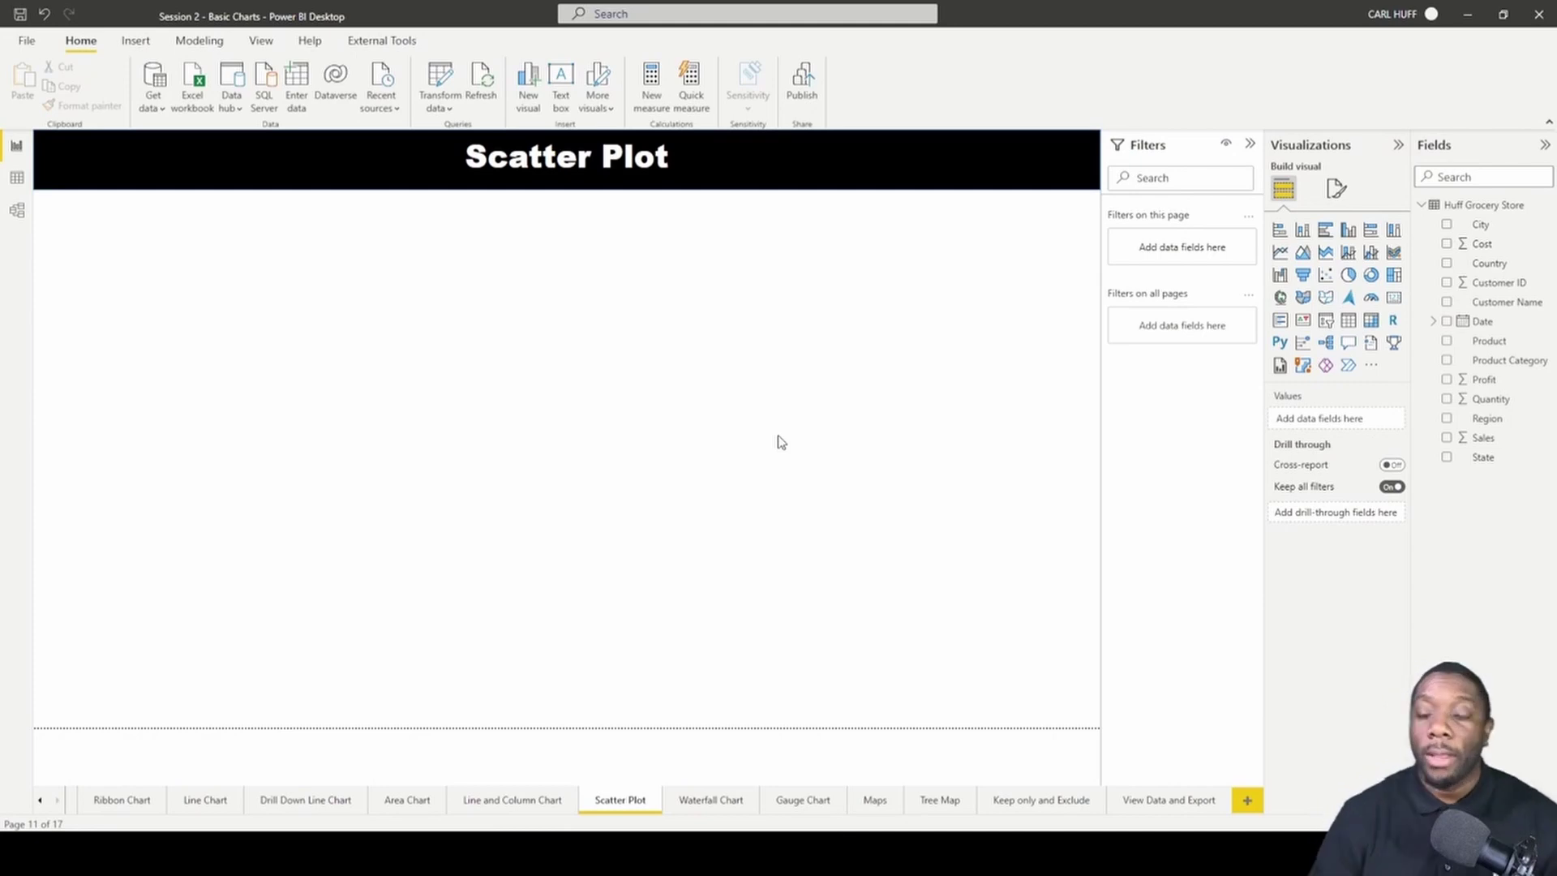
Add a scatter chart to the Scatter Plot page and stretch it to fill the canvas.
click(1325, 275)
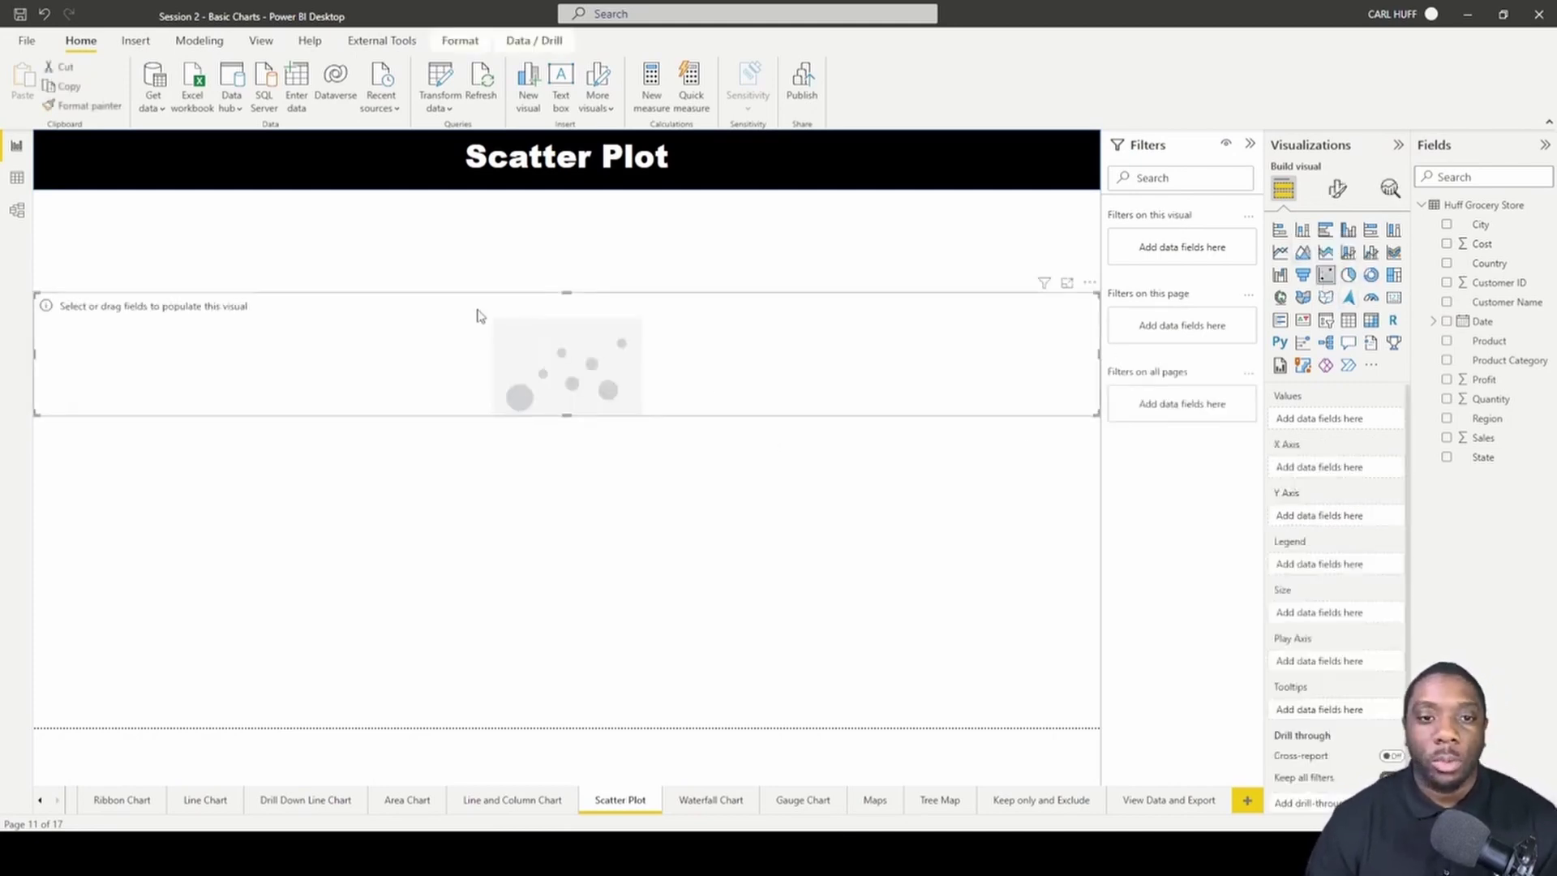
drag(564, 294, 577, 230)
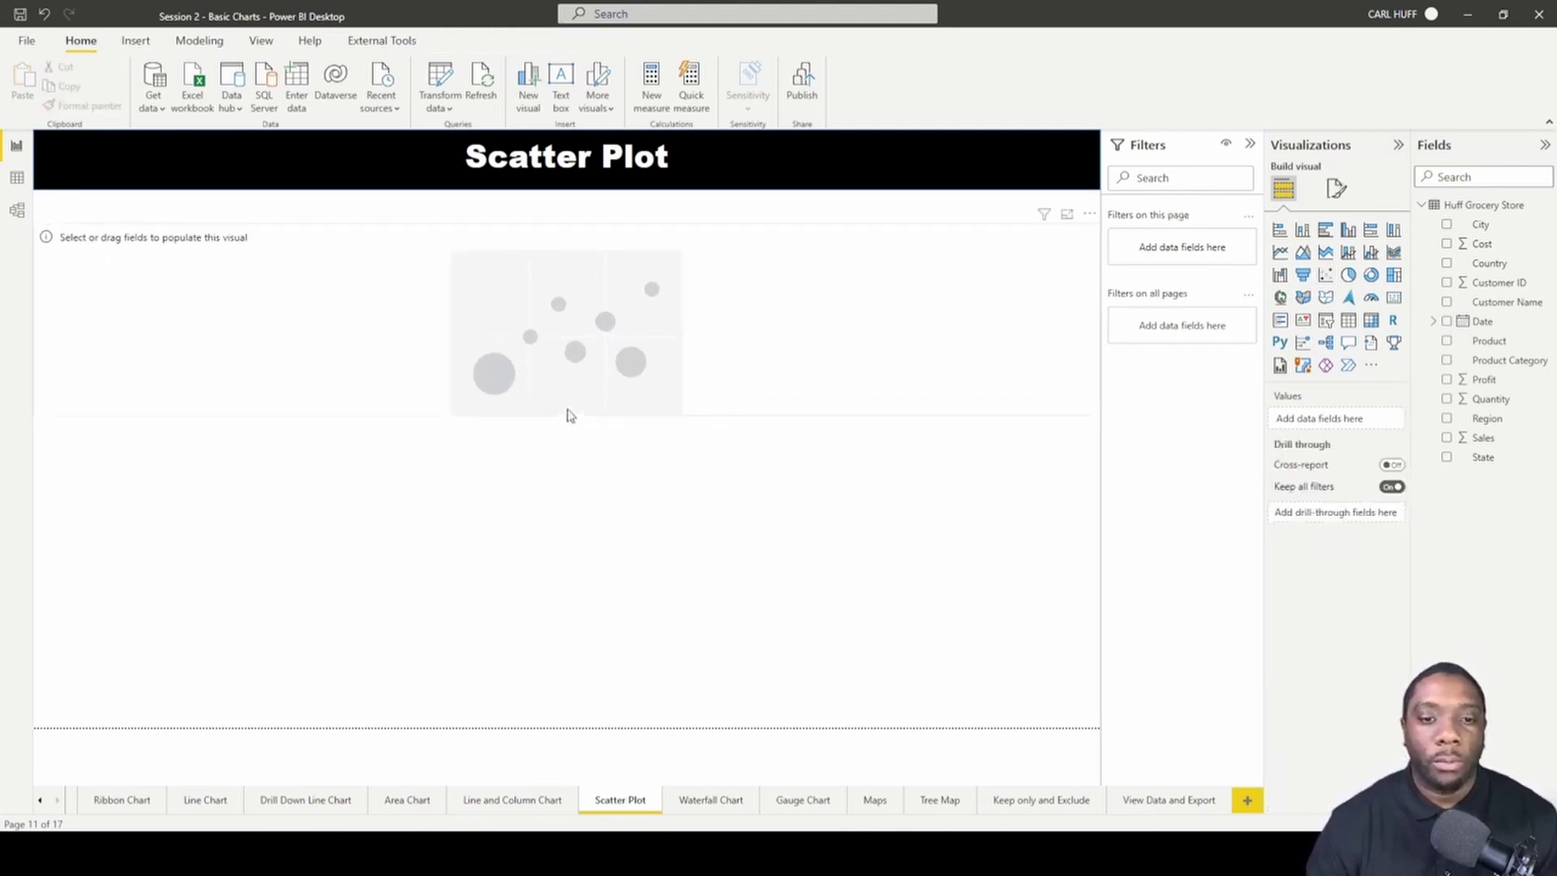
drag(570, 425, 539, 756)
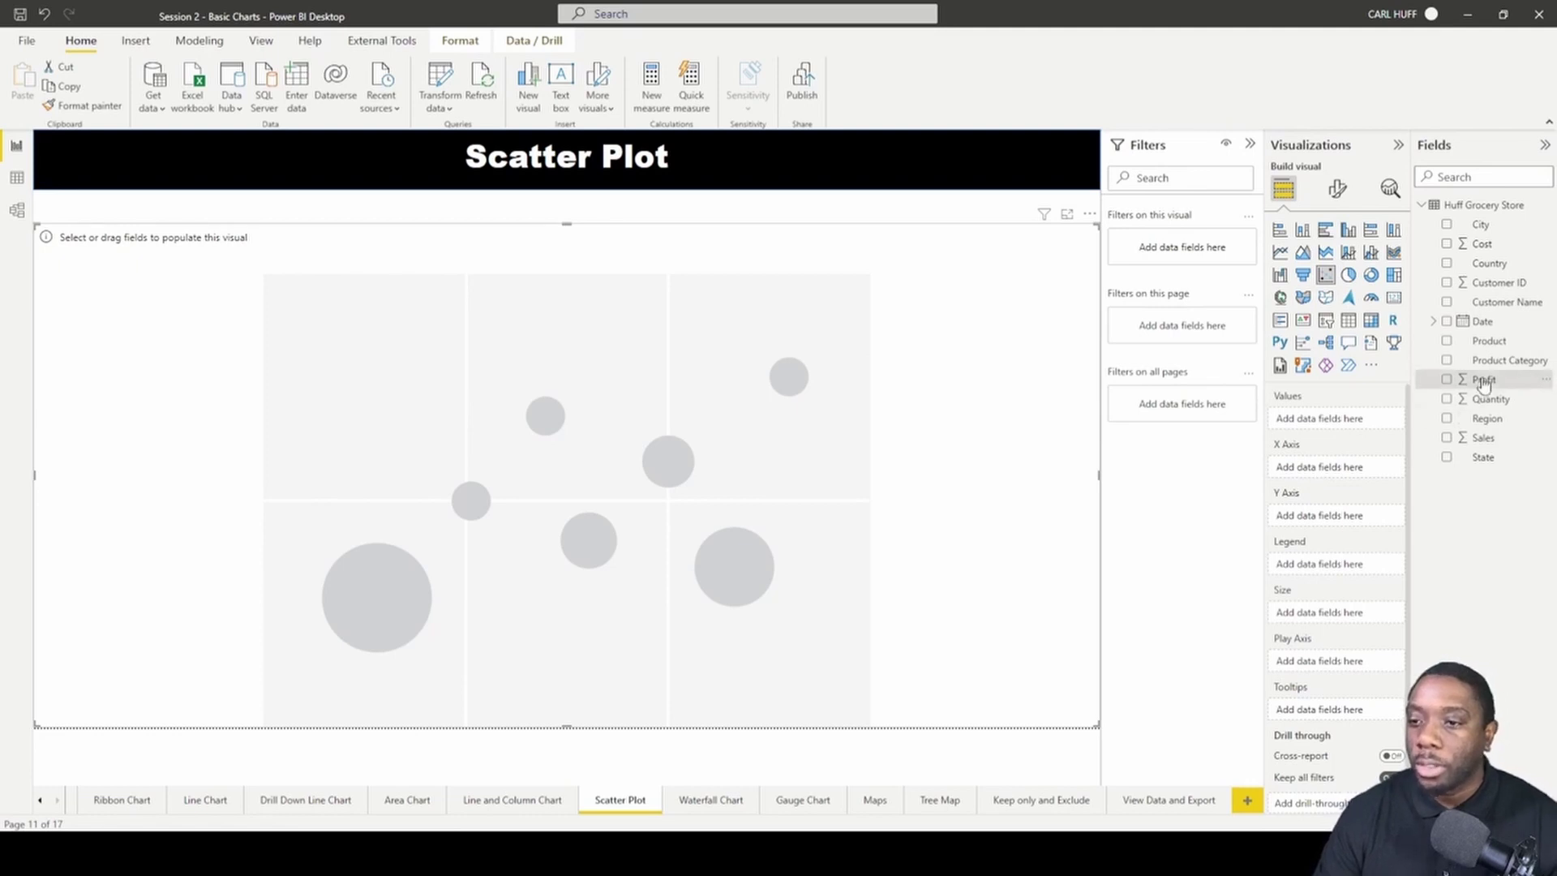
Assign Profit to X Axis, Quantity to Y Axis, Product Category to Legend, Sales to Size, Date to Play Axis.
drag(1483, 382, 1331, 467)
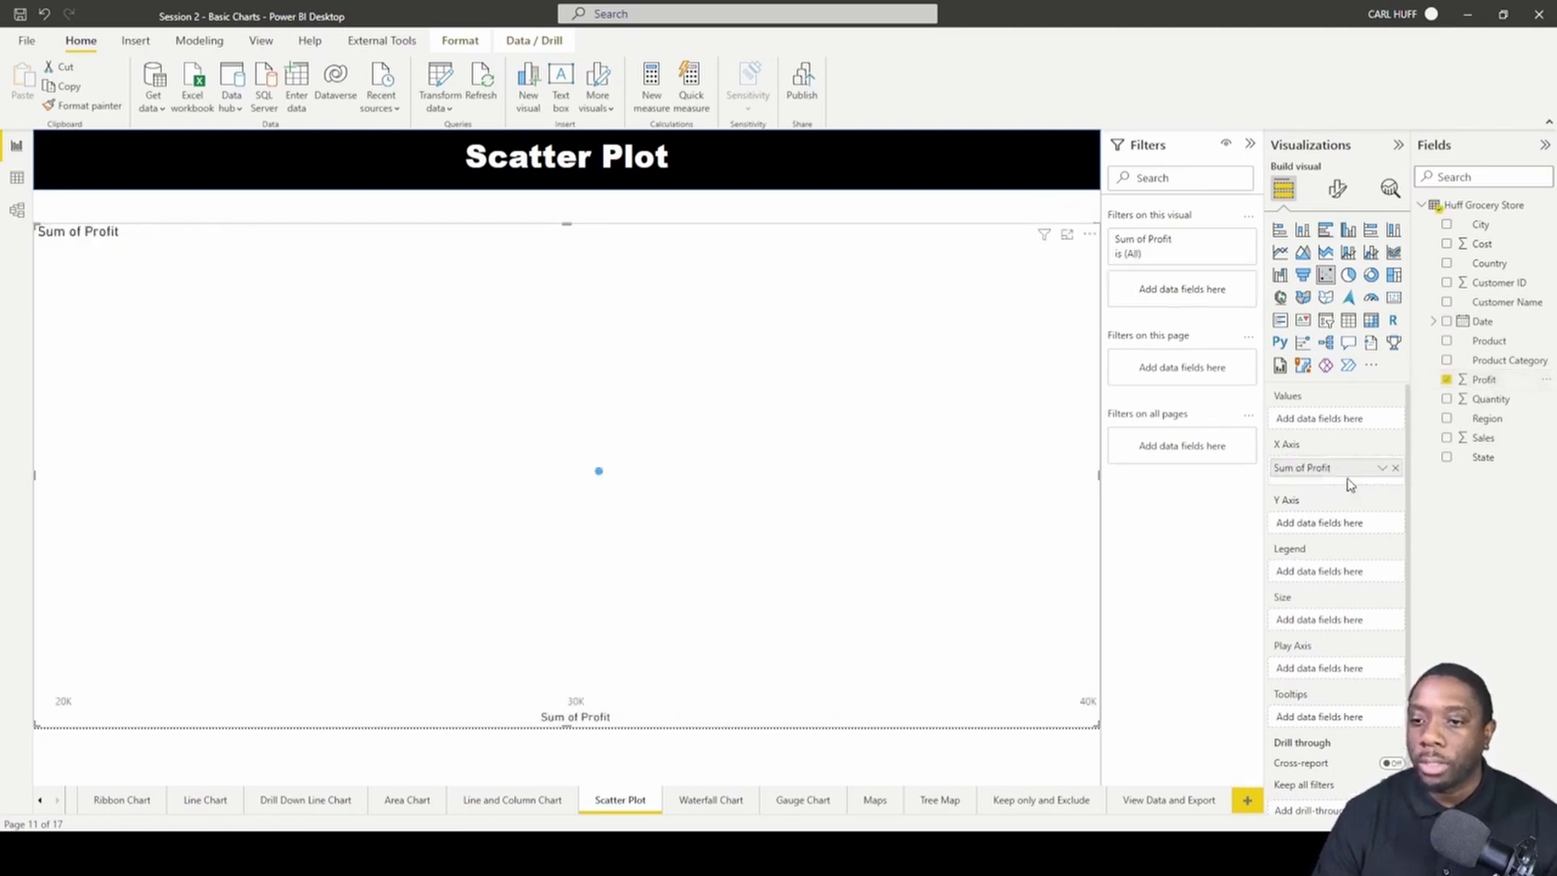
drag(1487, 398, 1346, 525)
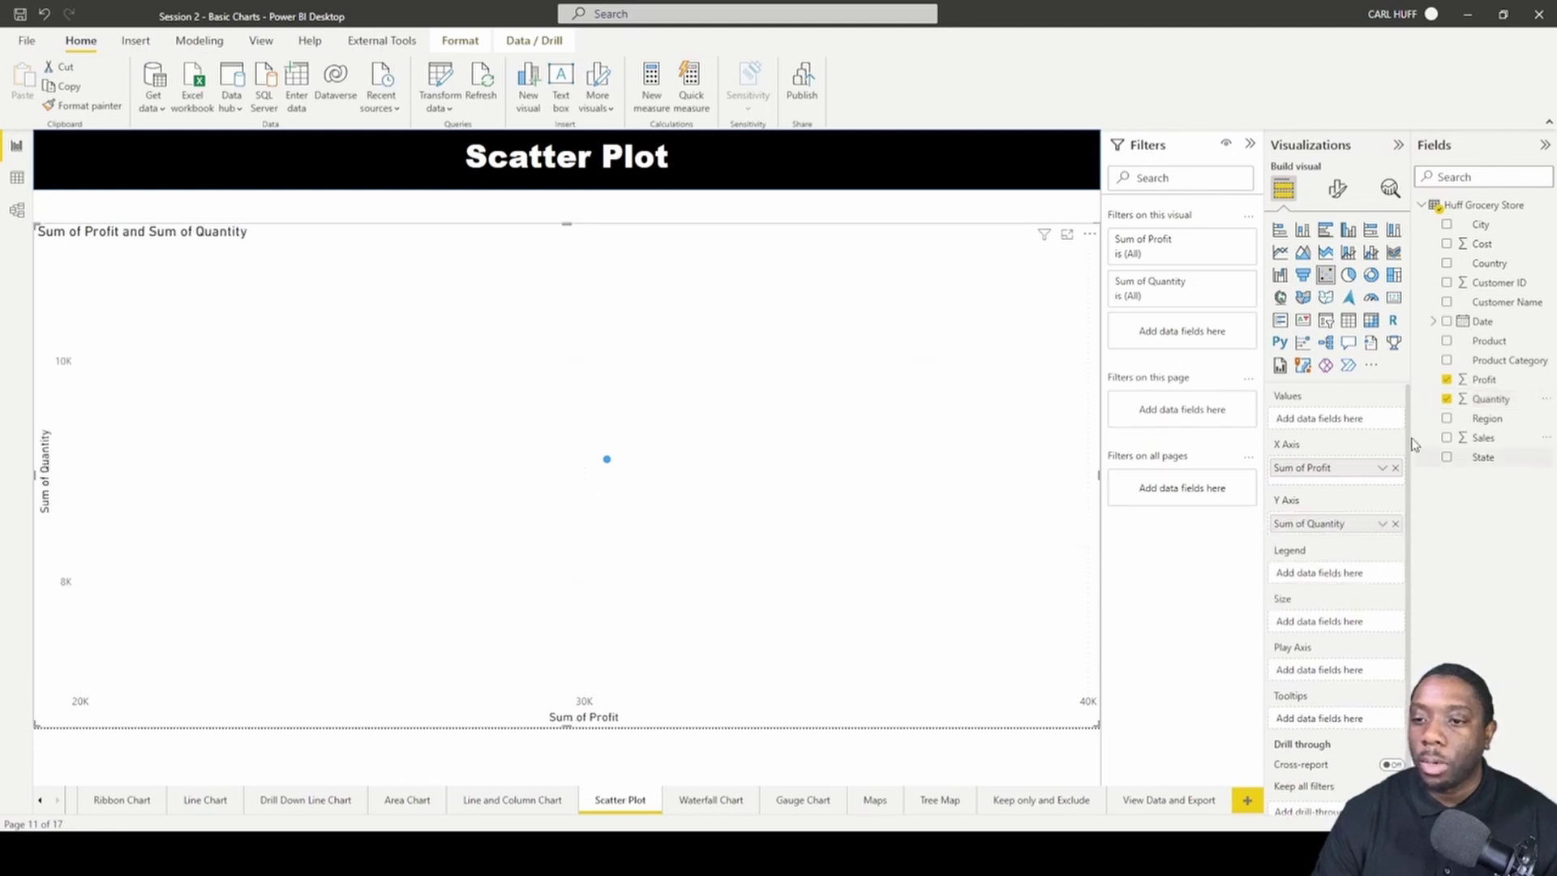
drag(1501, 360, 1345, 581)
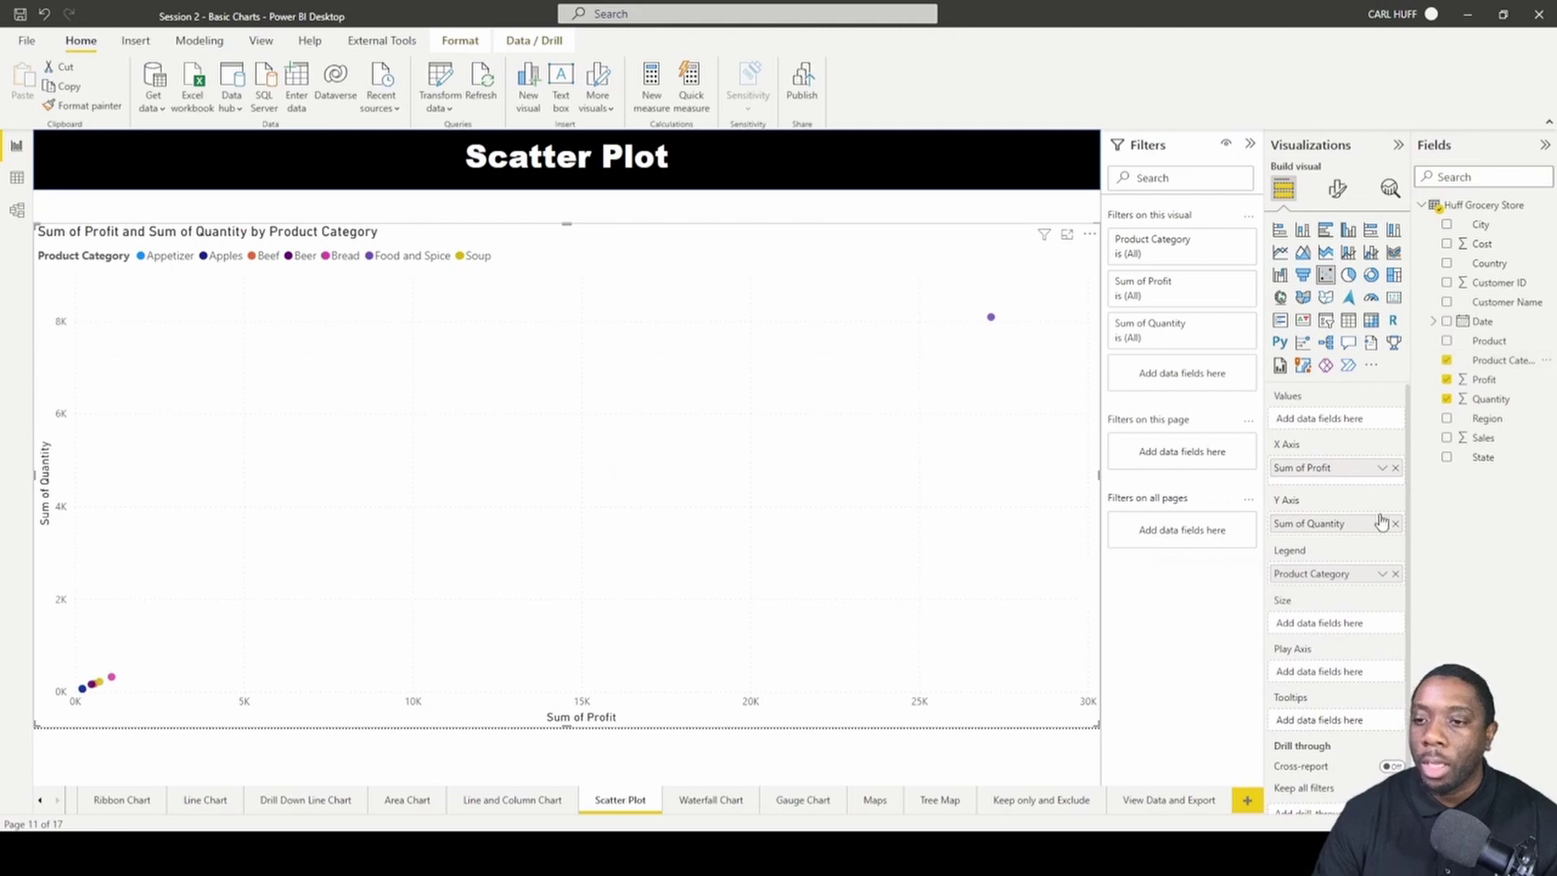
drag(1484, 438, 1345, 629)
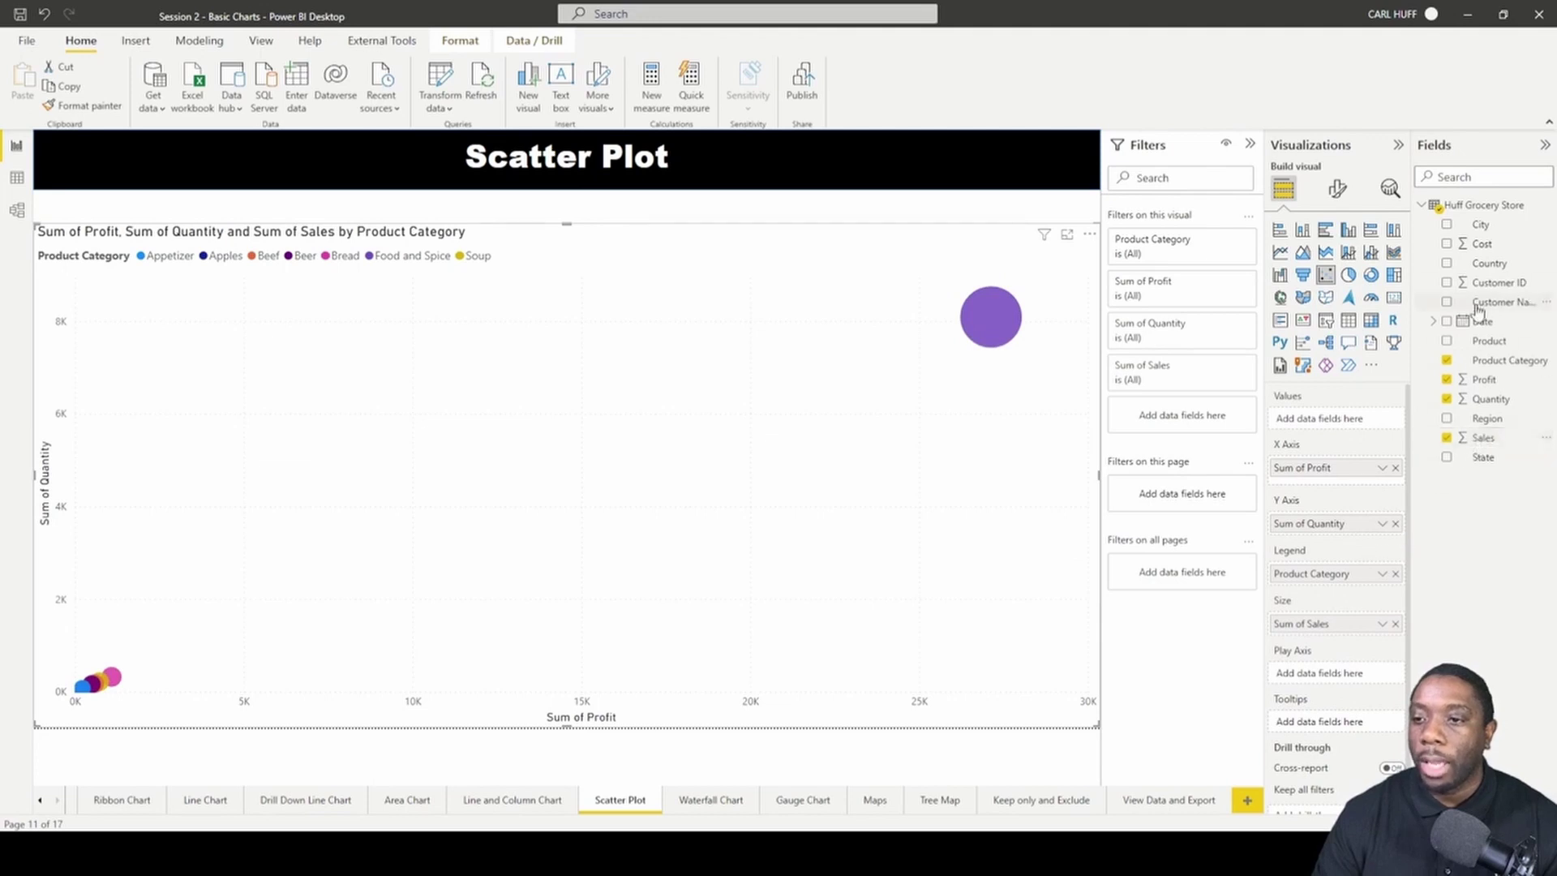
drag(1477, 322, 1334, 686)
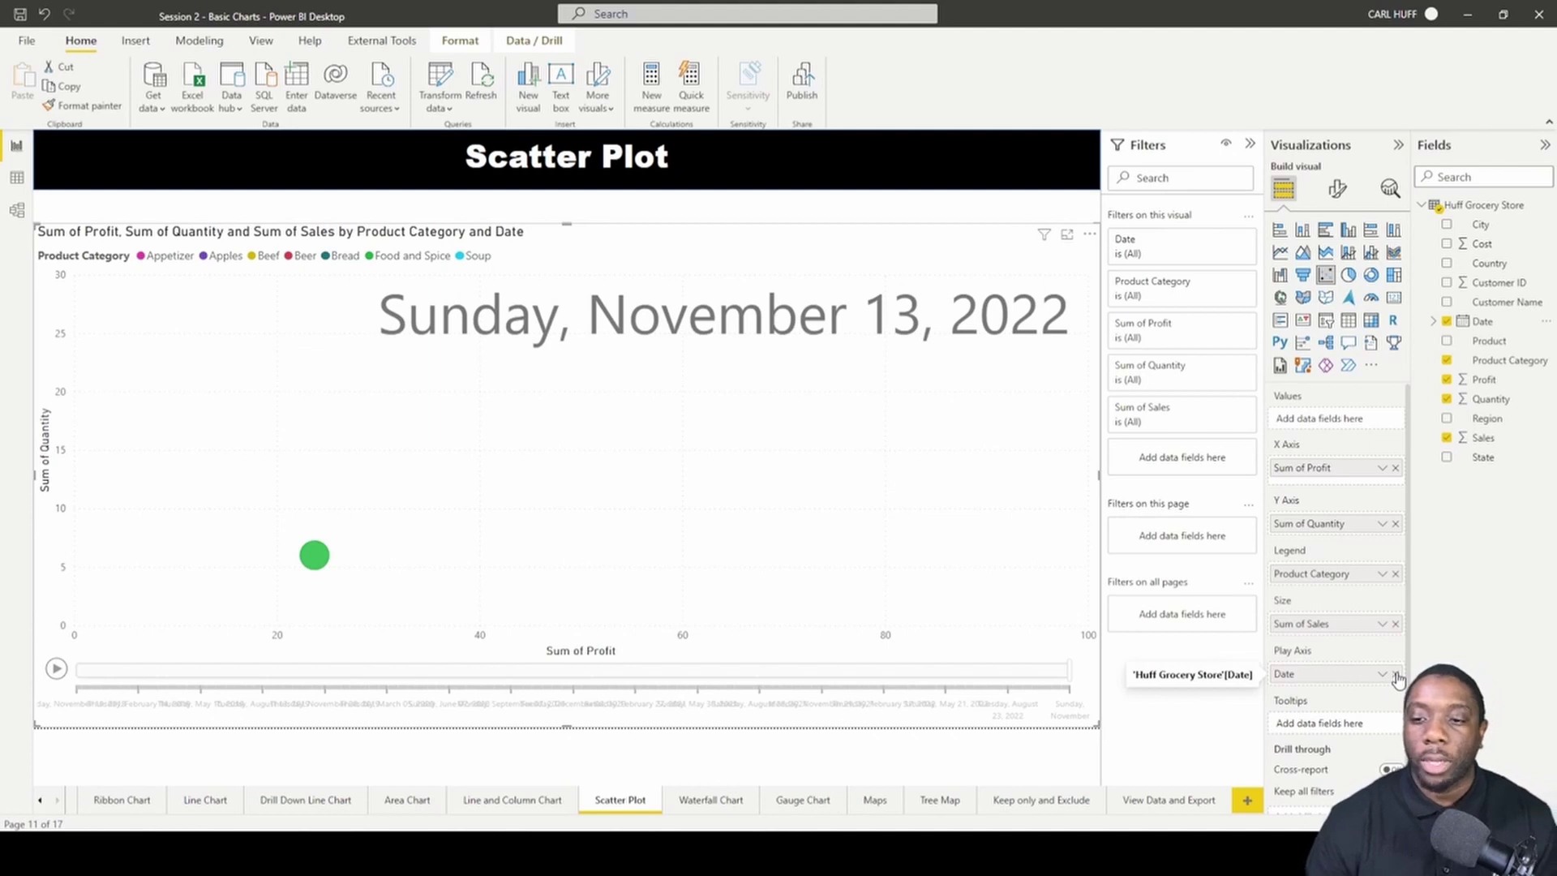
click(1396, 675)
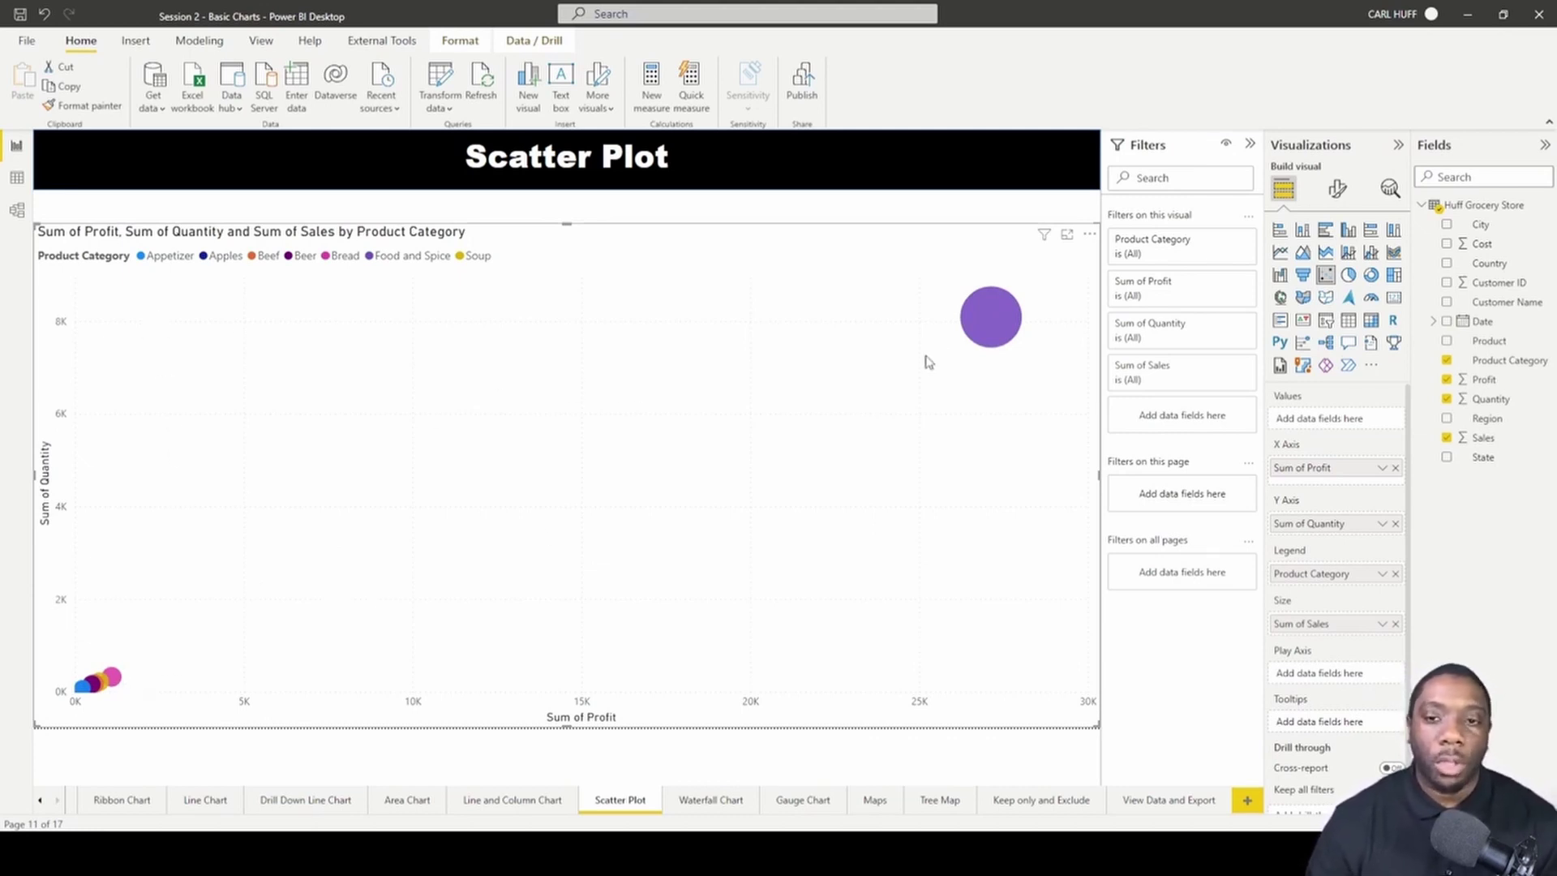
mouse_move(1003, 308)
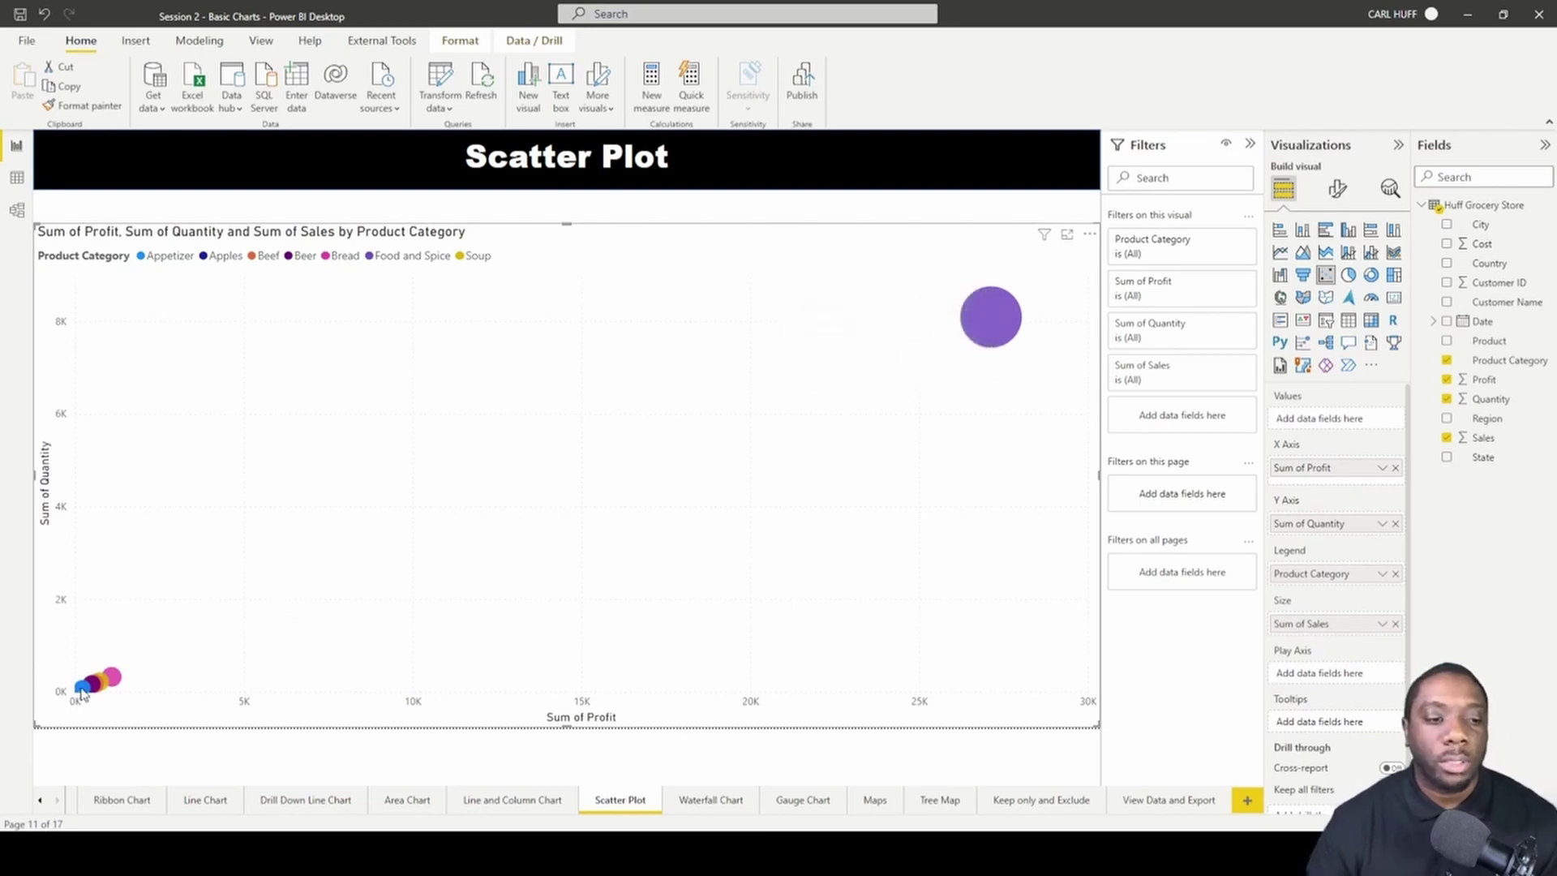
mouse_move(81, 694)
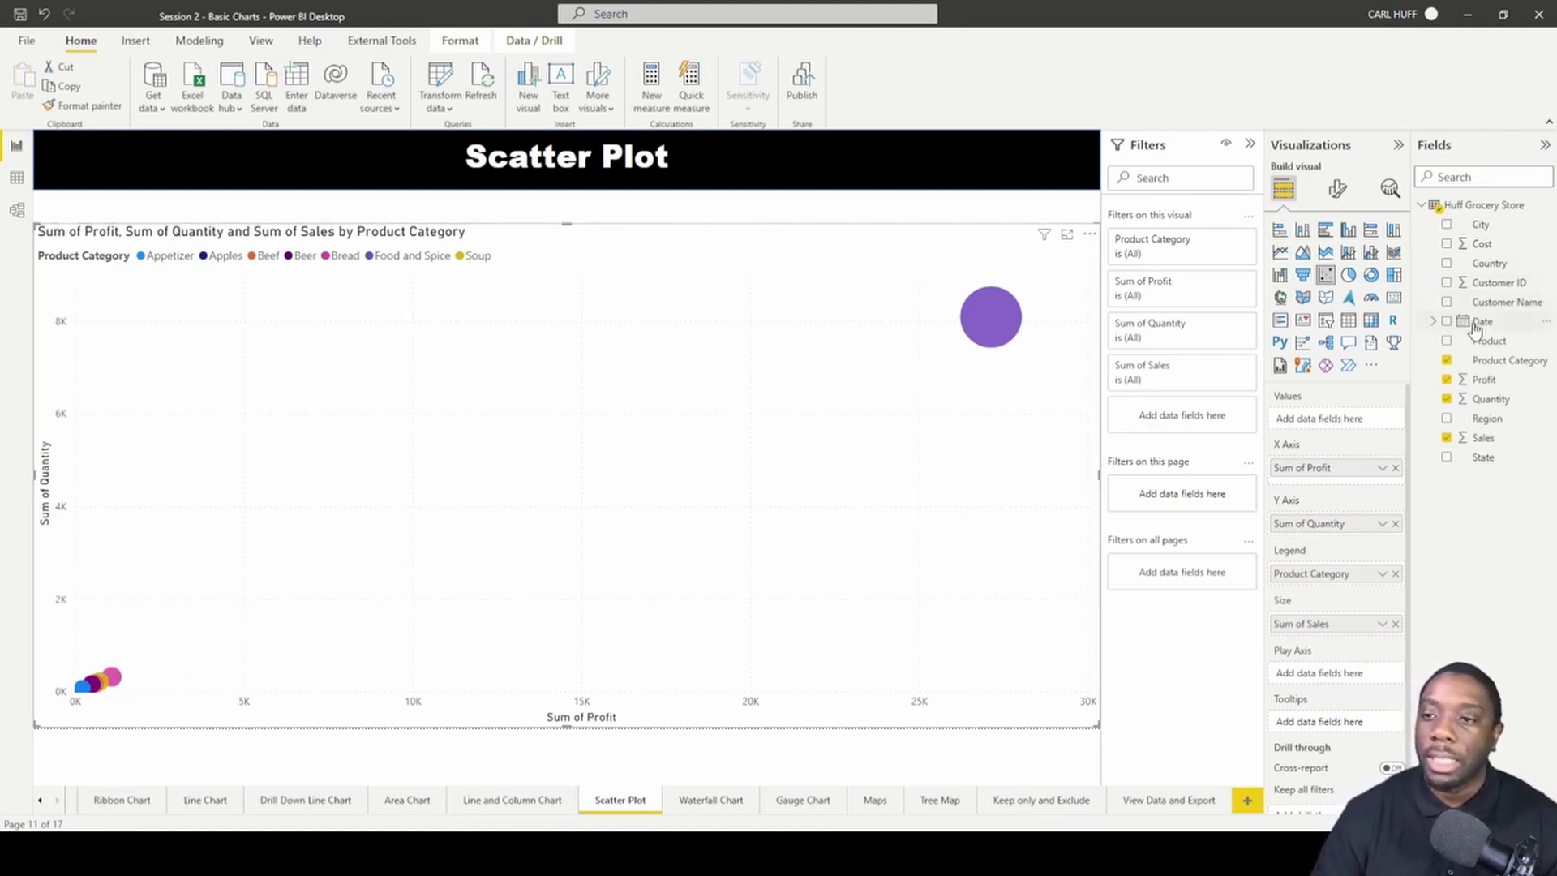
Put Date on the Play Axis and play the animation through the daily bubbles.
drag(1477, 323, 1324, 678)
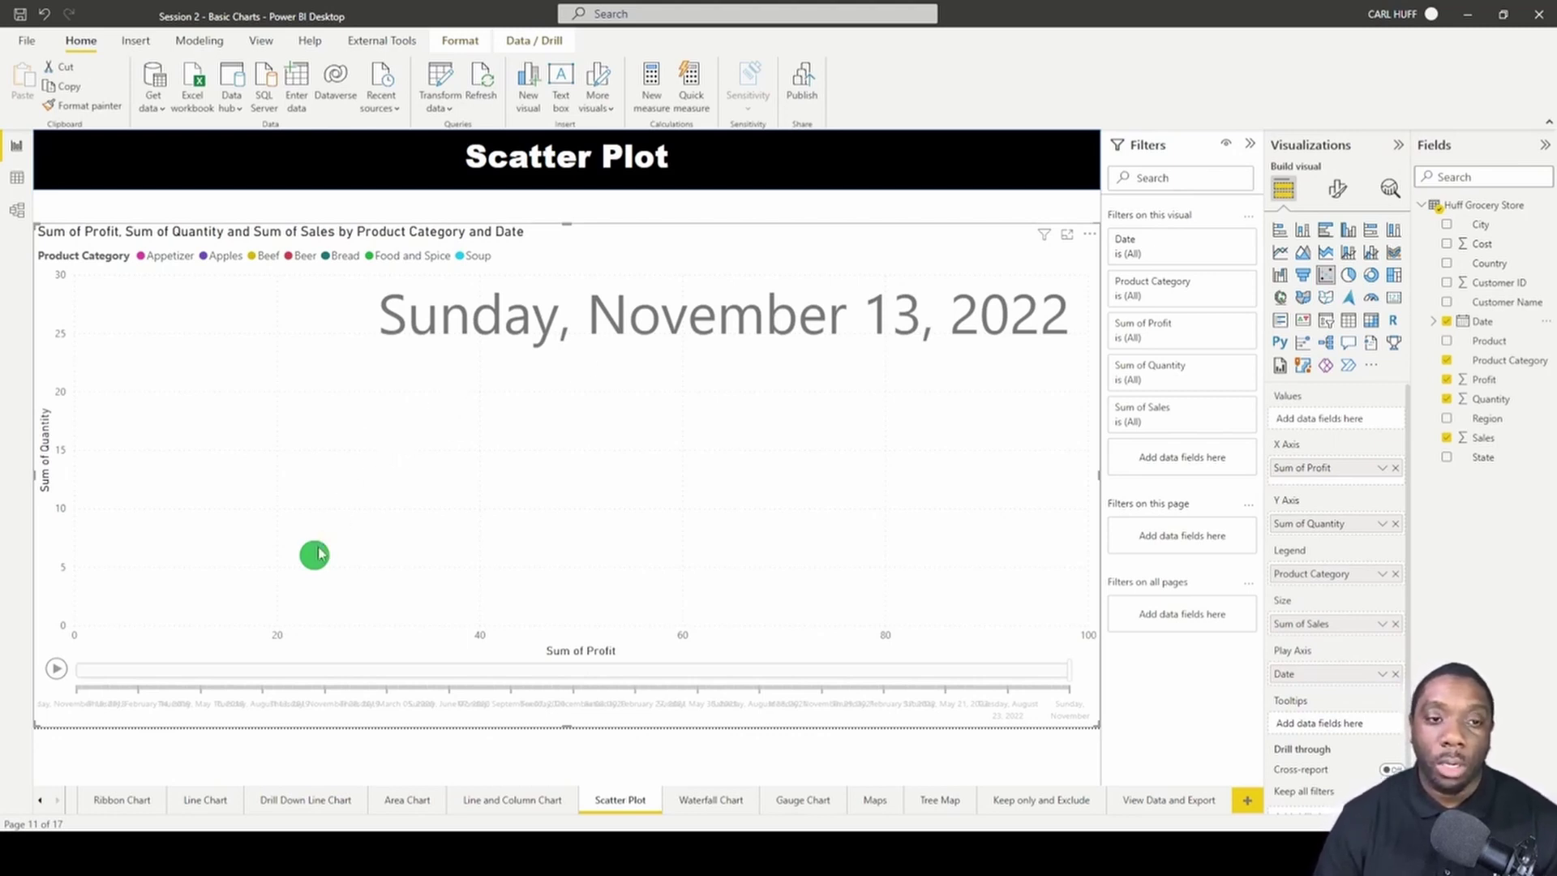
mouse_move(316, 555)
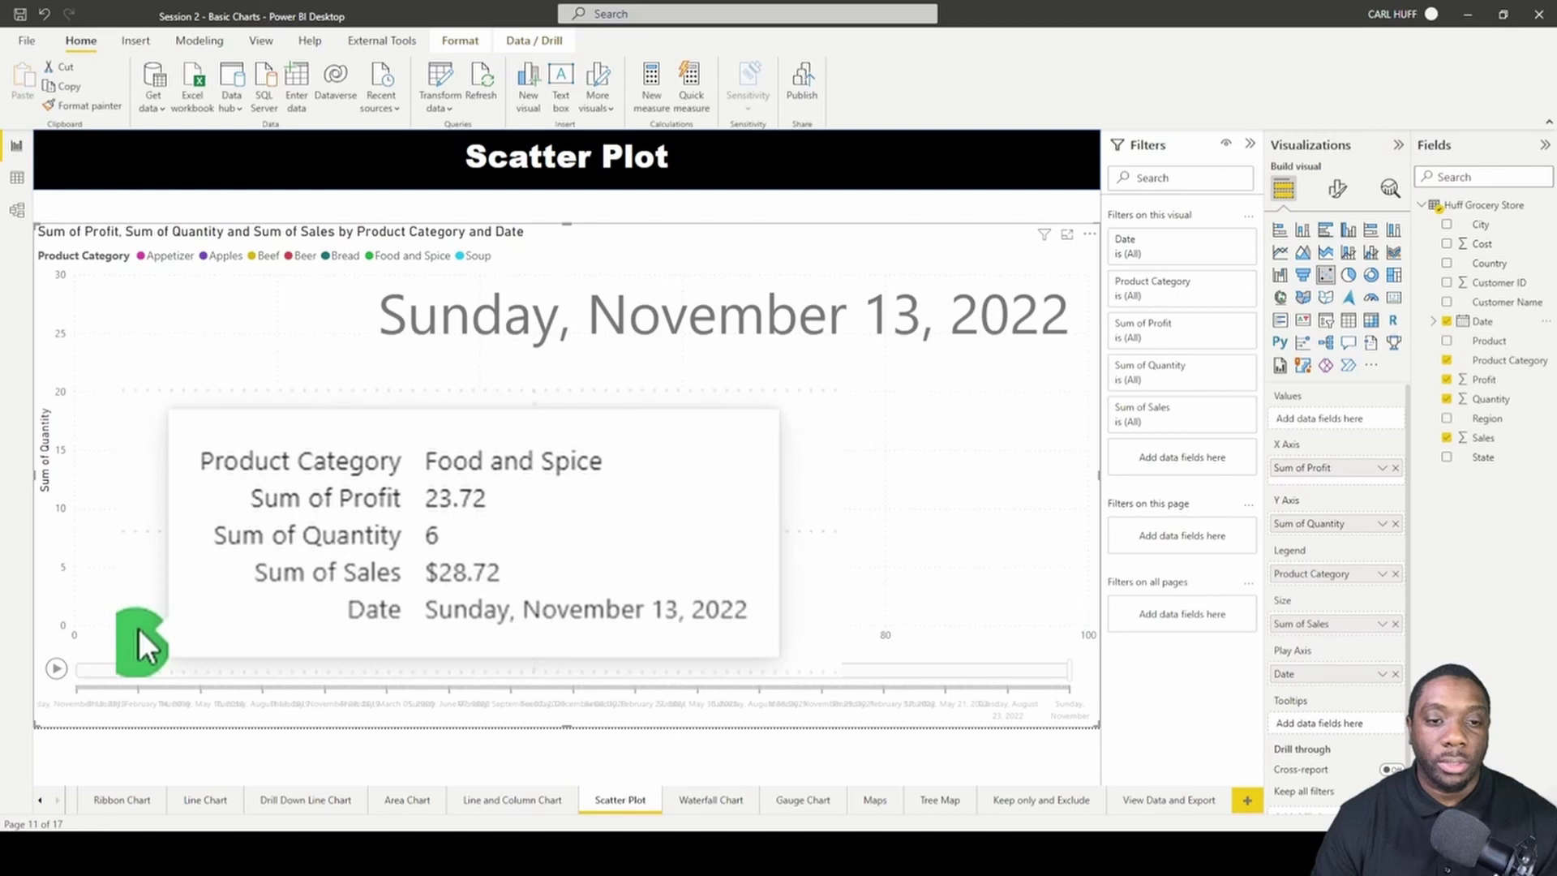
click(56, 668)
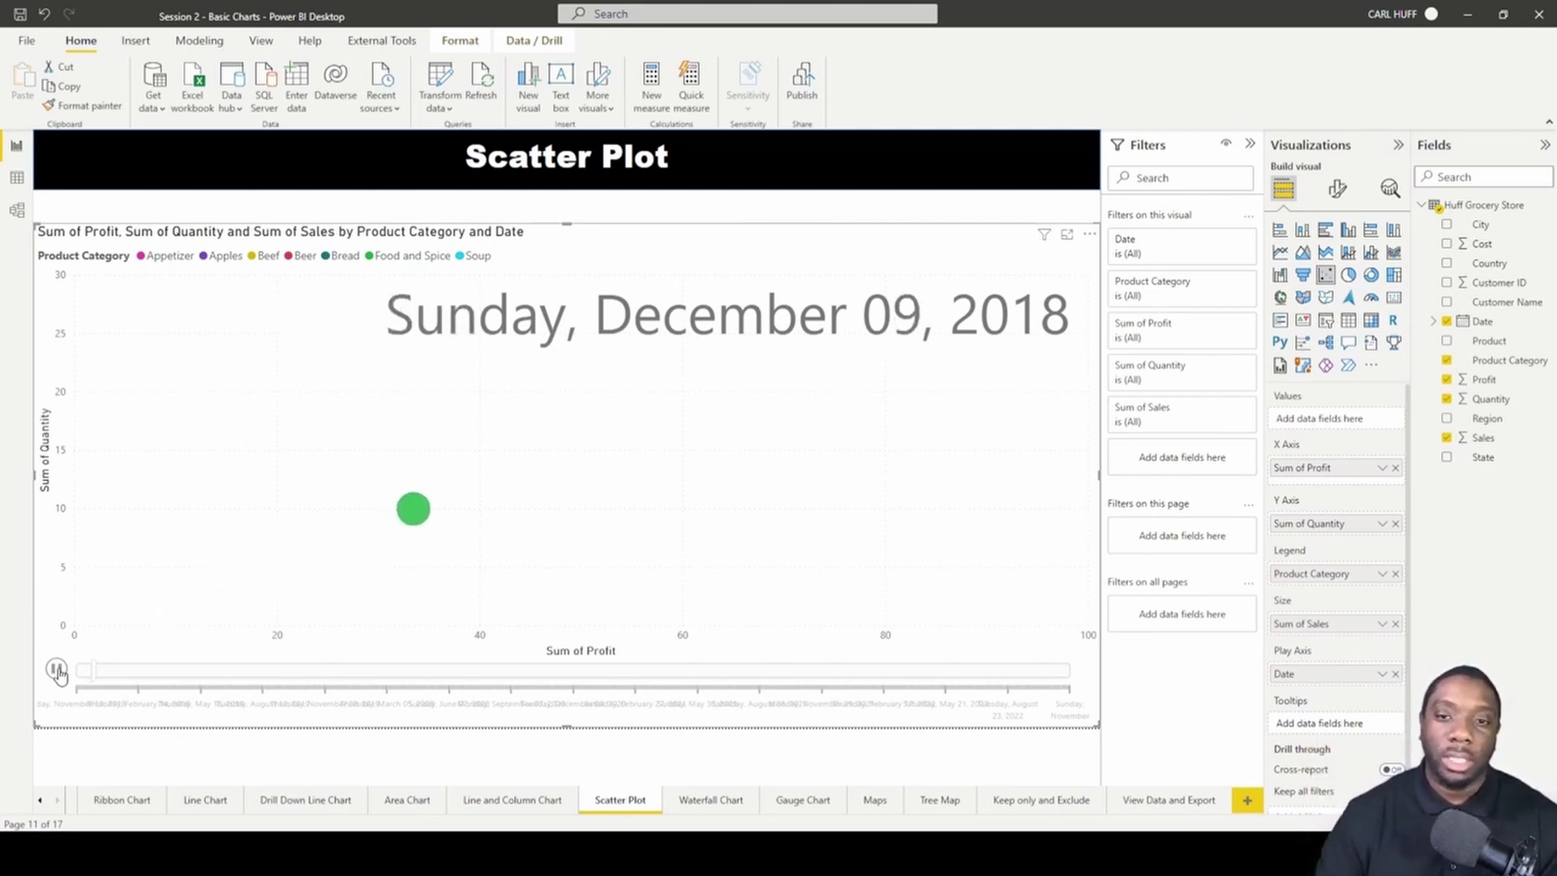
Pause the Date animation and scrub the slider across dates, ending on November 13, 2022.
click(104, 670)
click(57, 670)
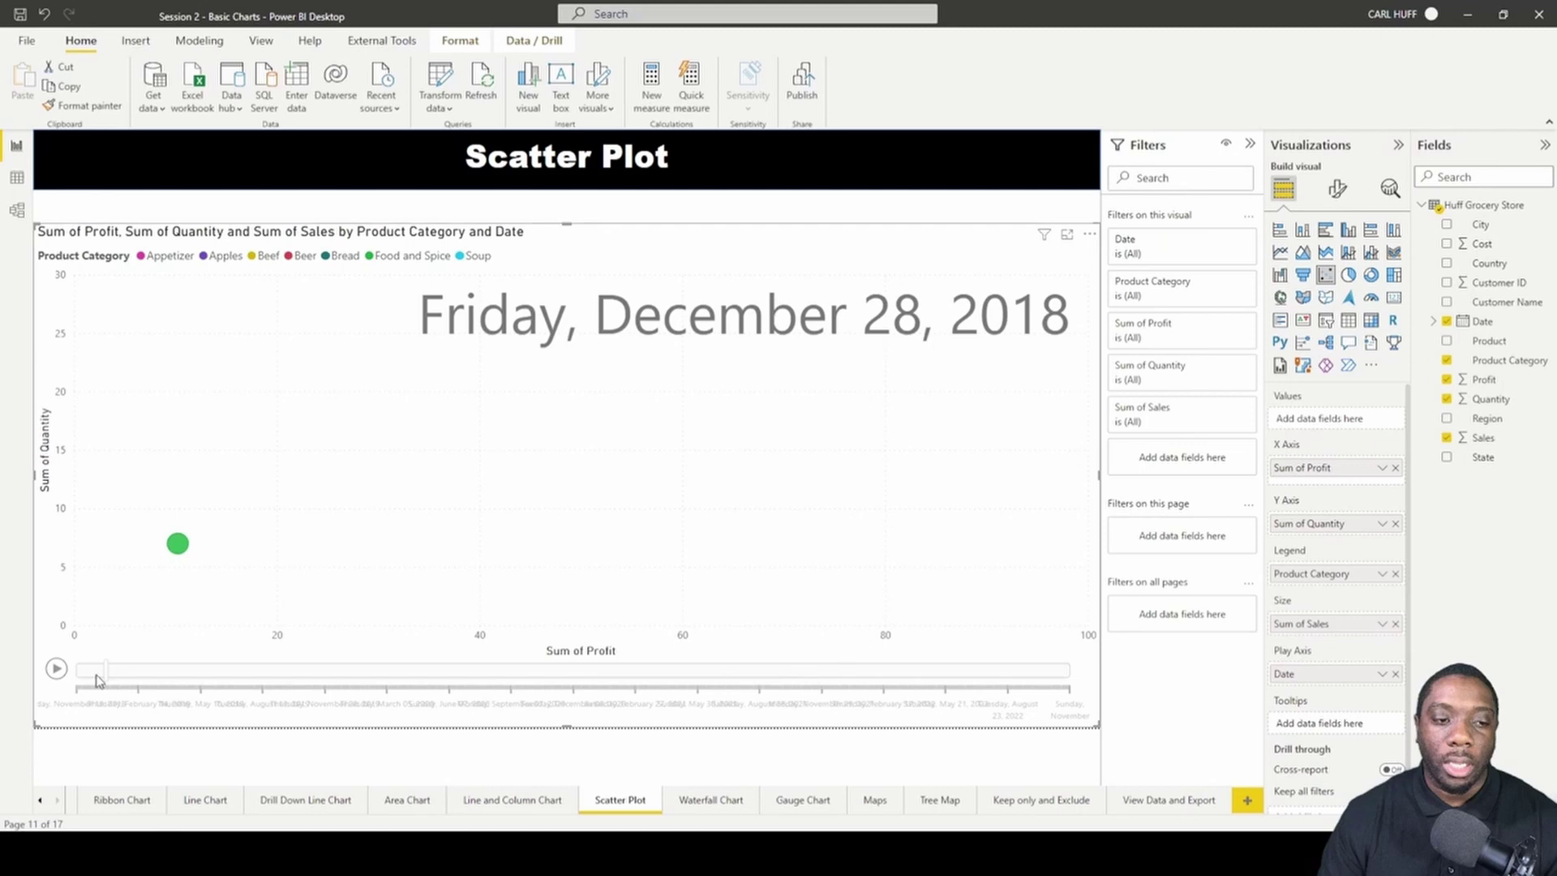
drag(106, 674, 1074, 678)
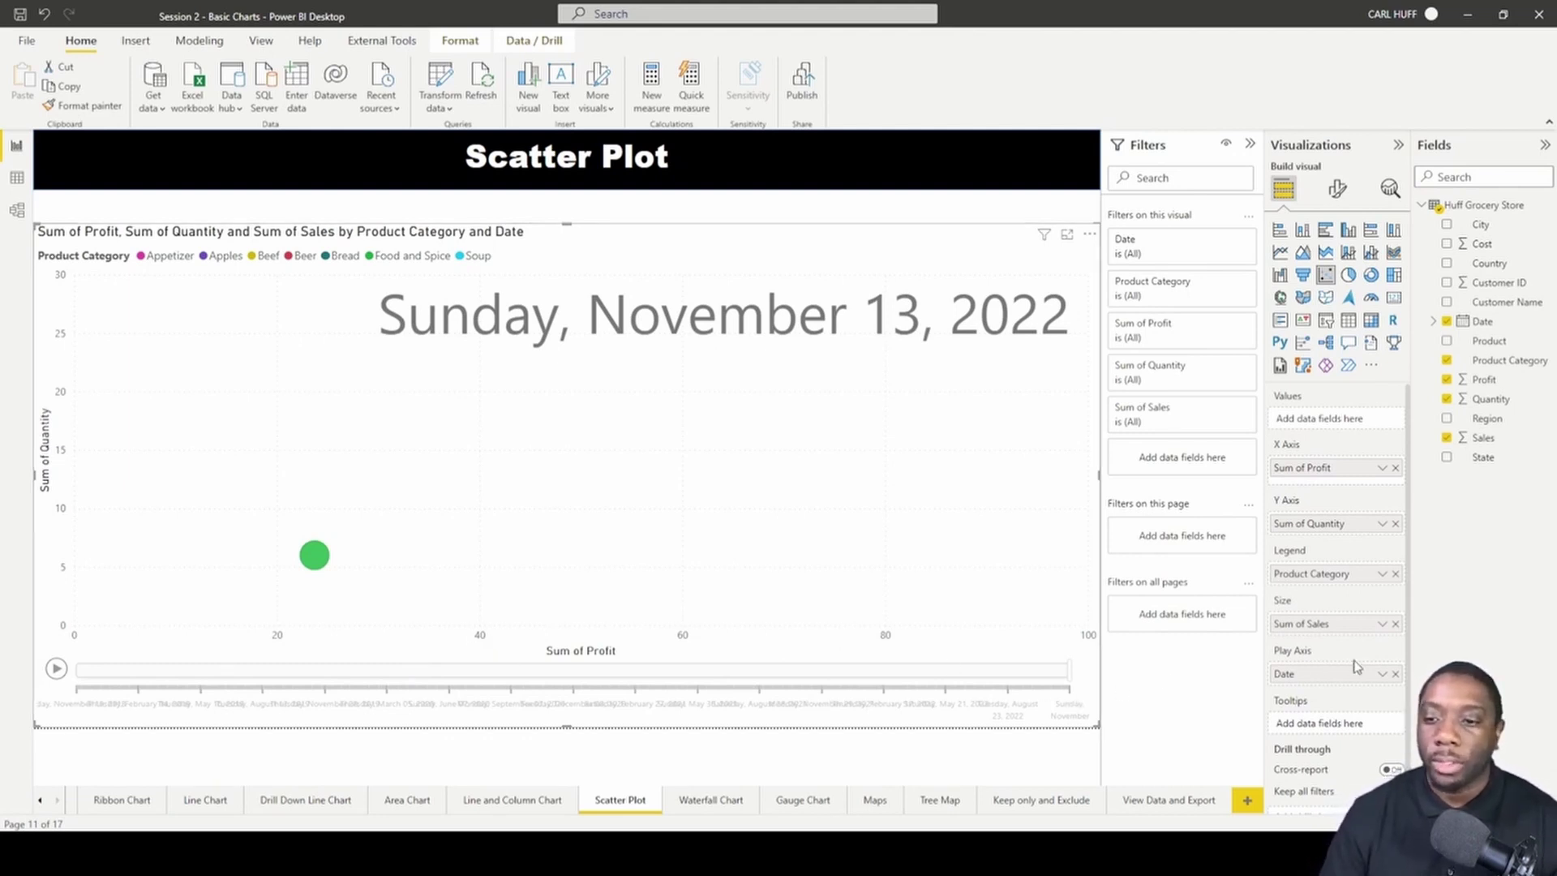
Remove Date from the Play Axis and bring up the visual's formatting options.
click(1396, 675)
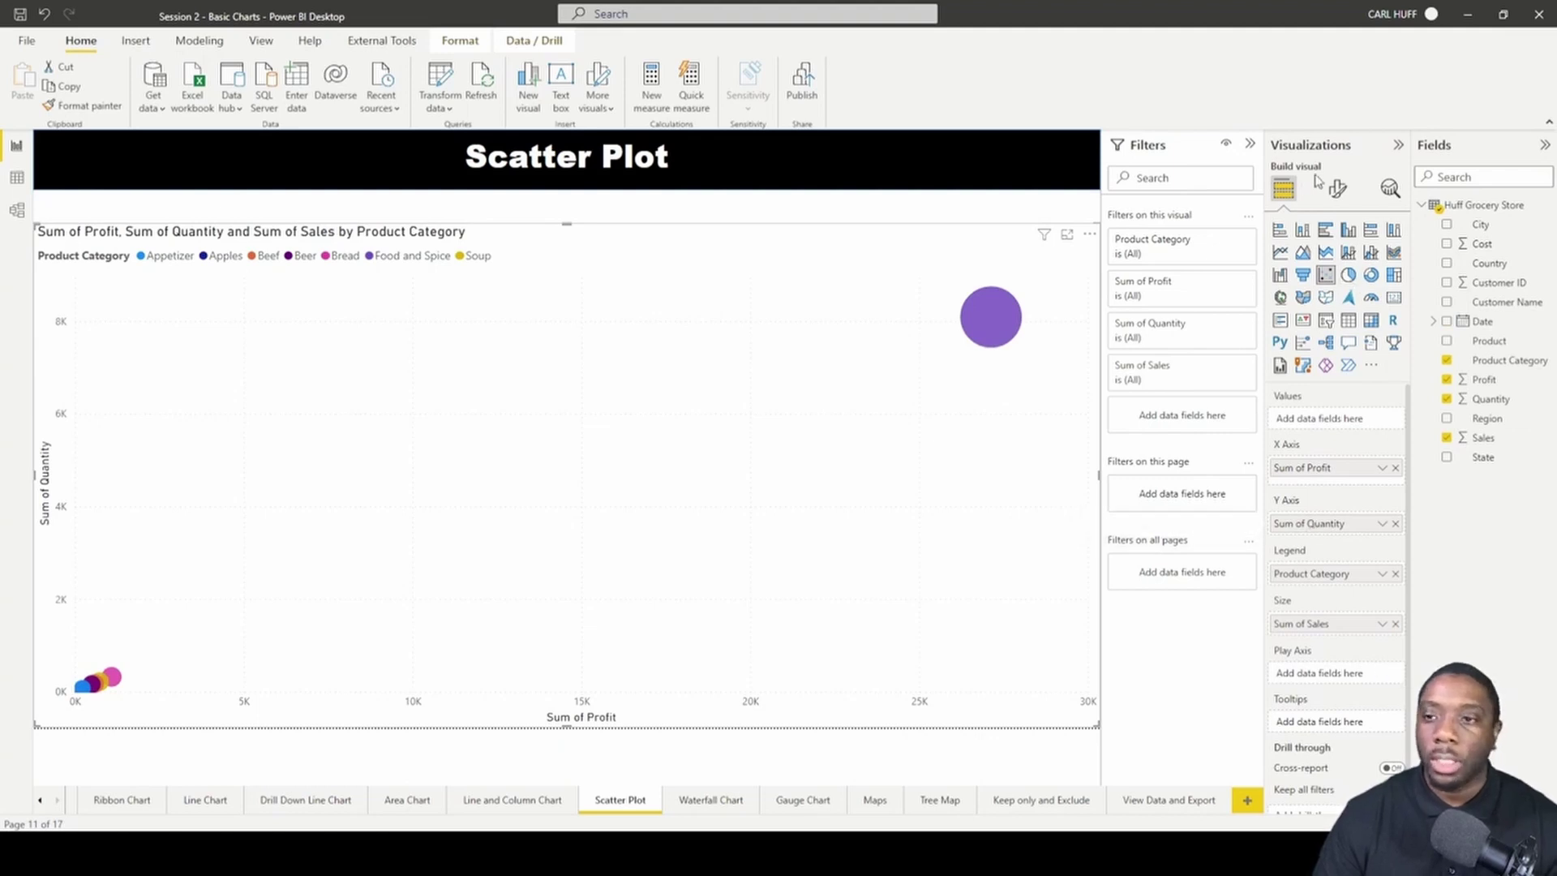
click(1340, 189)
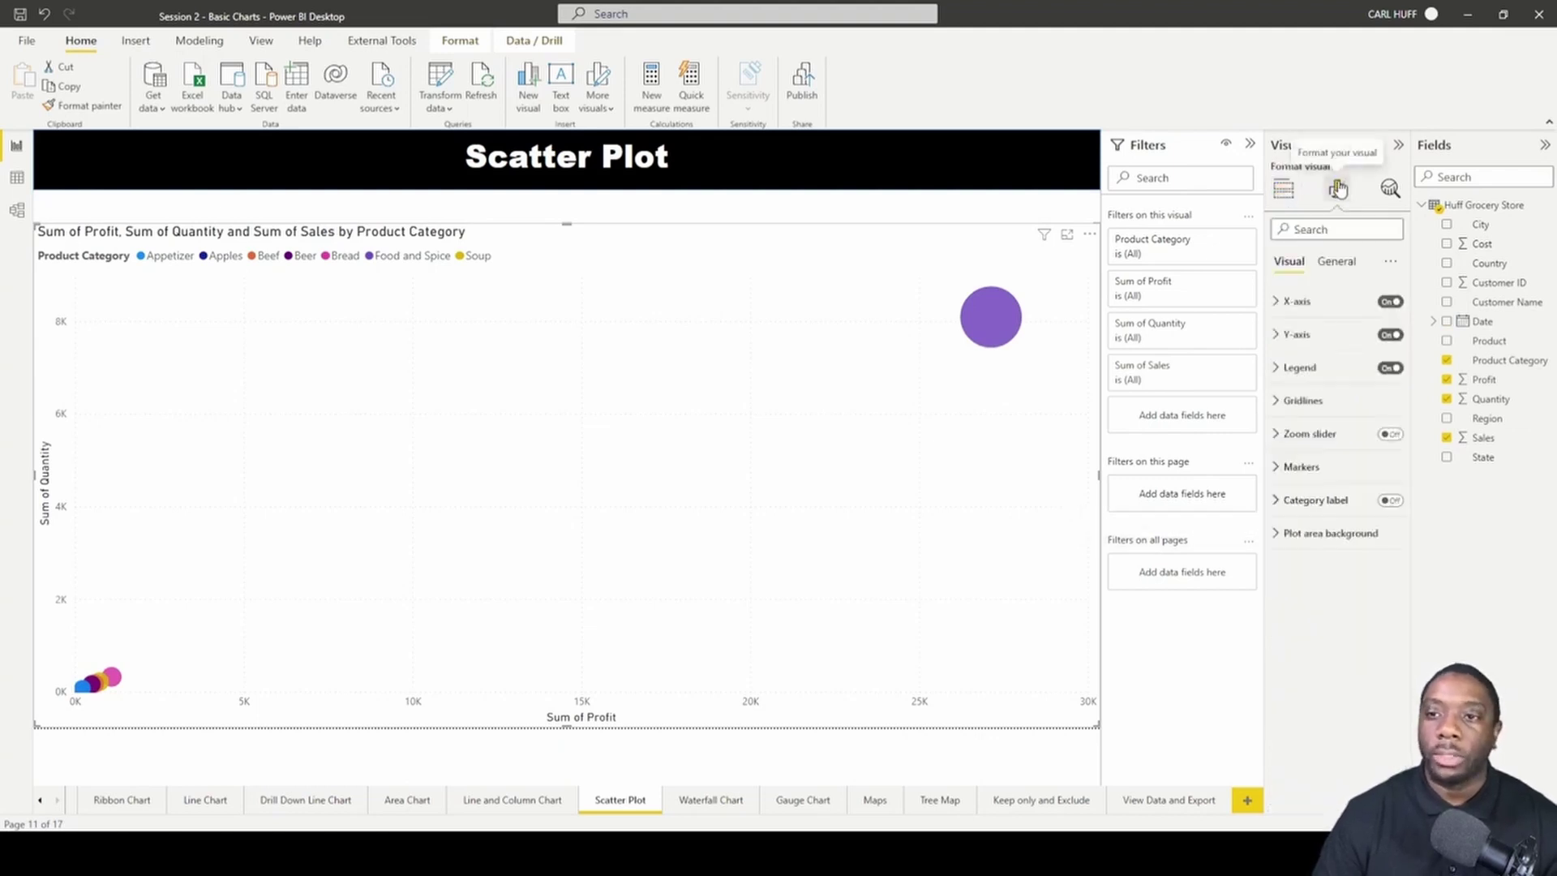
click(1279, 303)
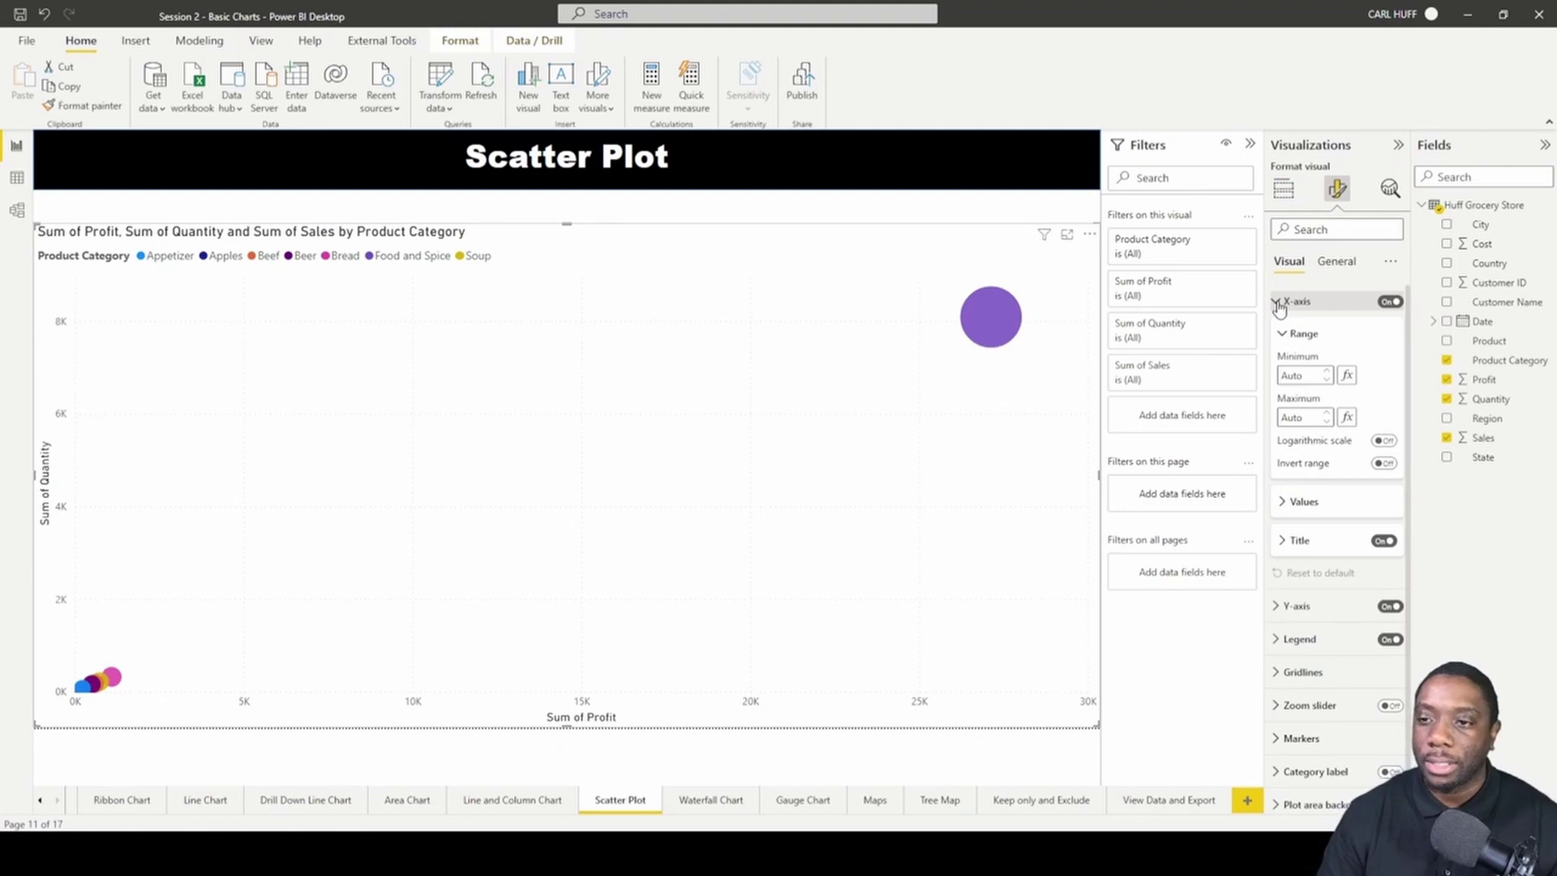
click(1280, 303)
Set the Y-axis value labels to font size 10 in black.
click(1279, 336)
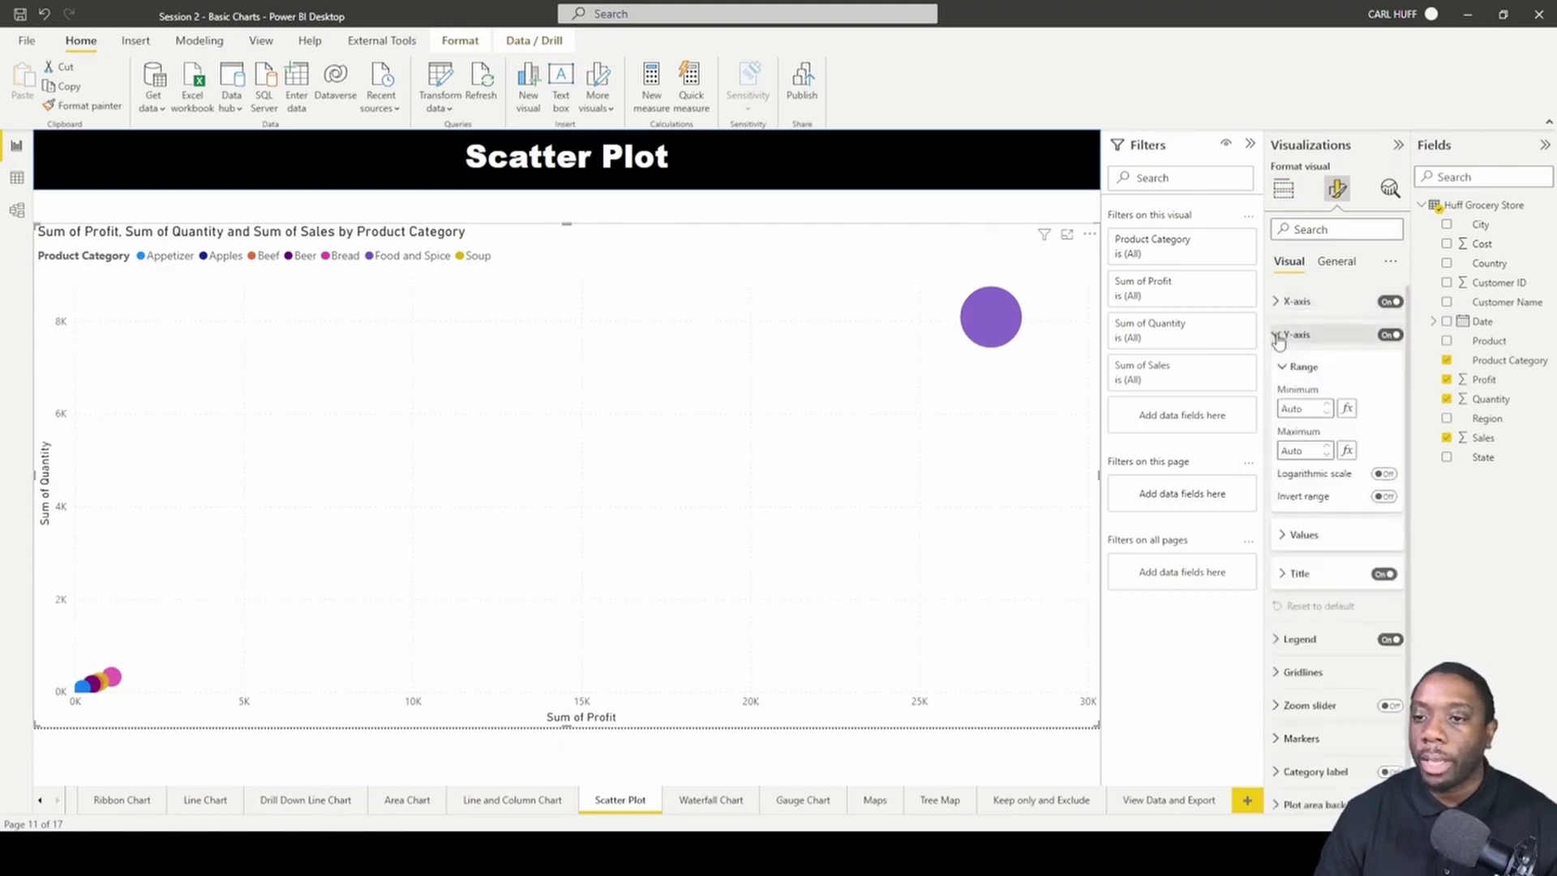
click(1281, 537)
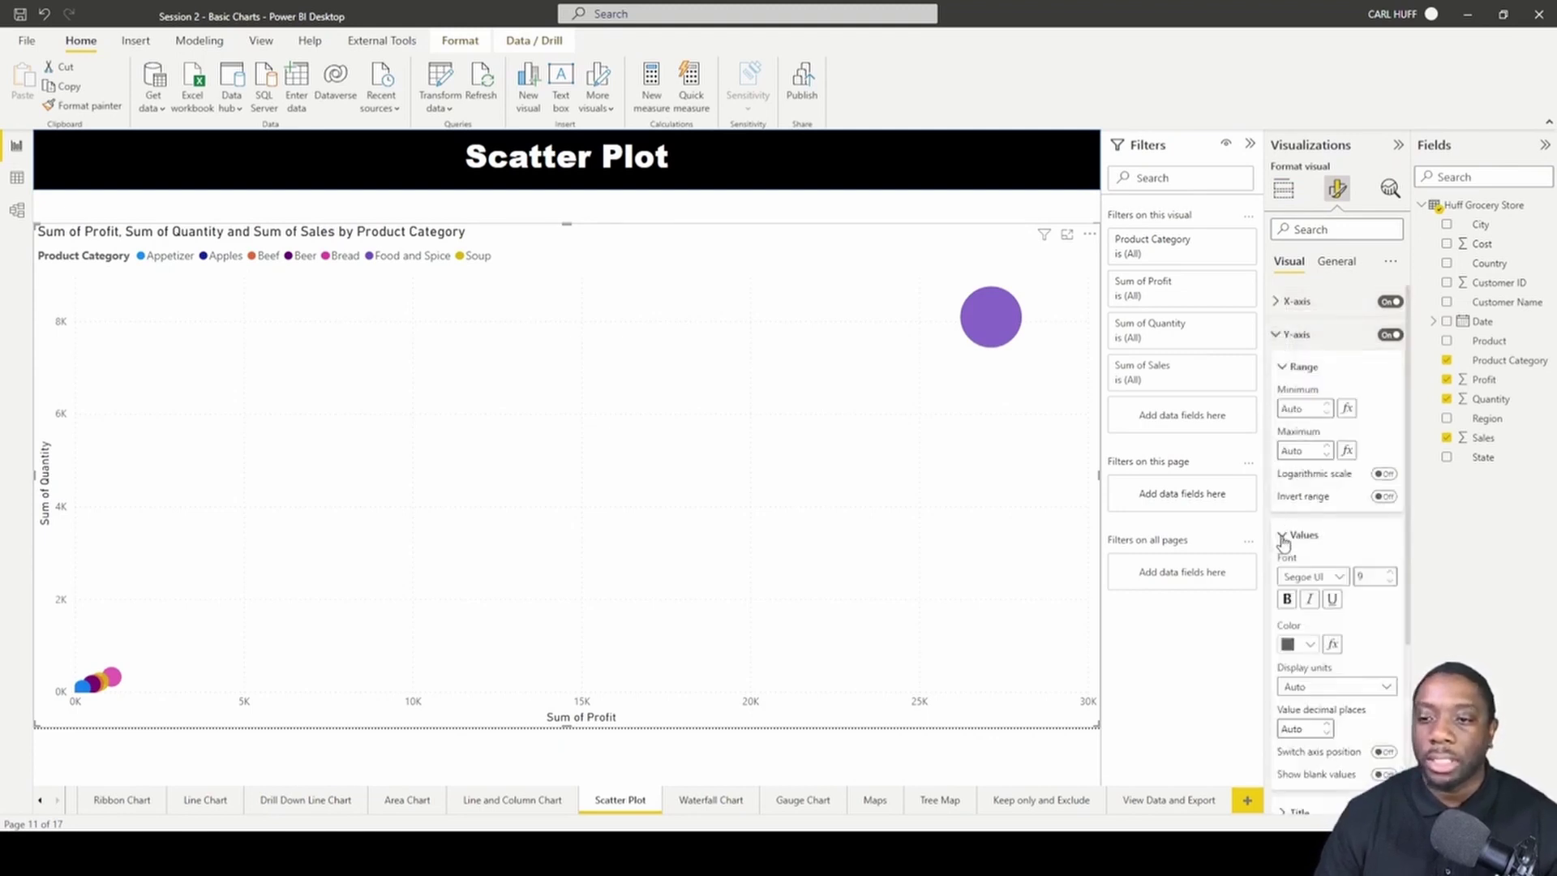
click(1390, 572)
click(1311, 647)
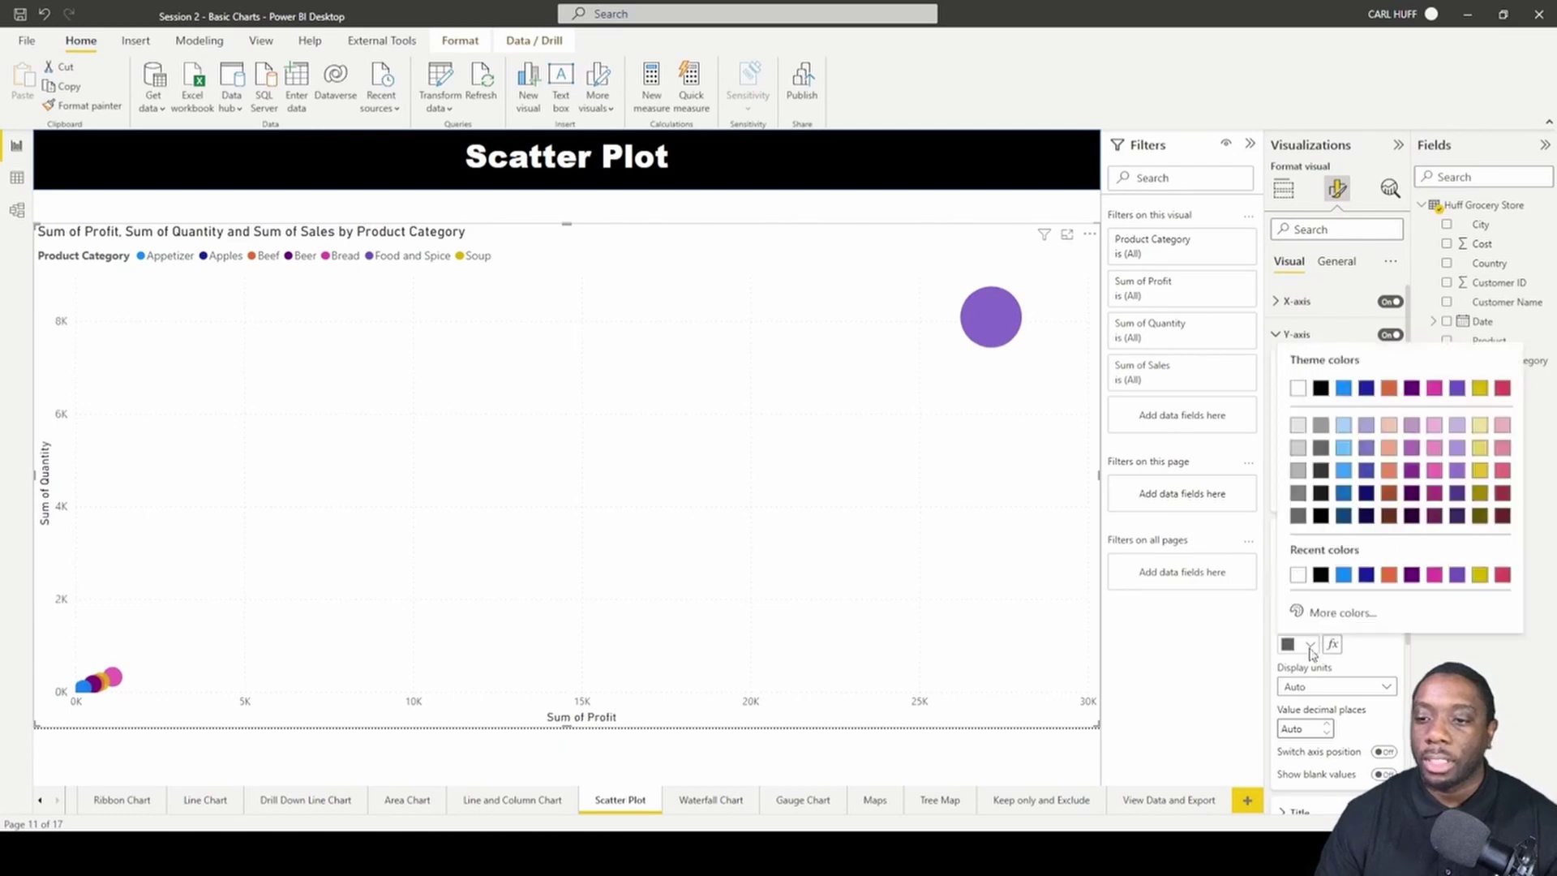
click(1324, 390)
click(1279, 342)
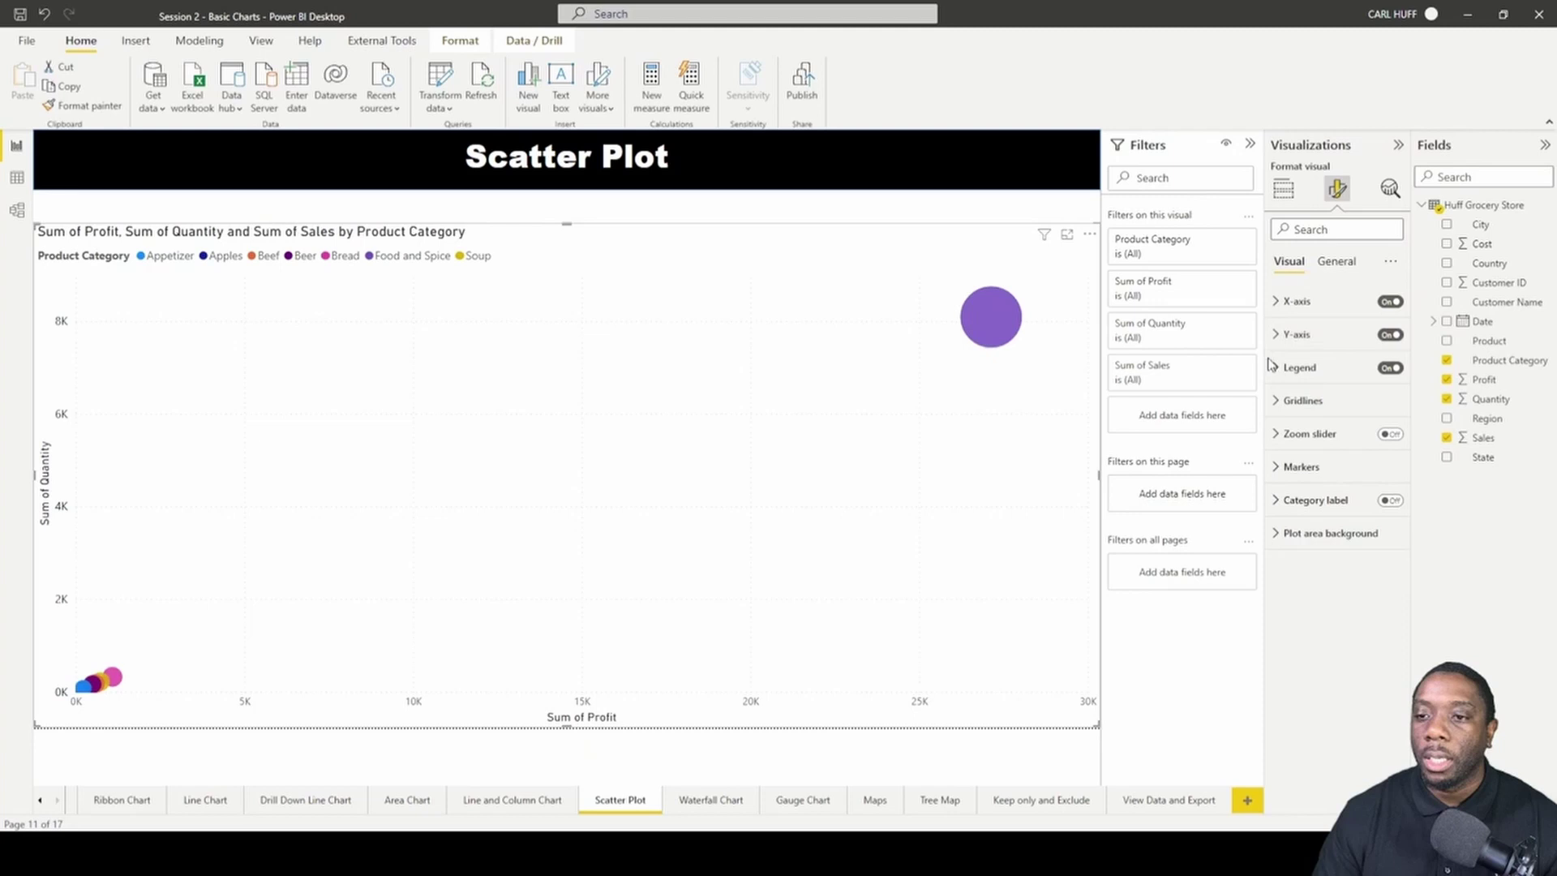
Keep the legend visible and move it to the top centre.
click(1389, 368)
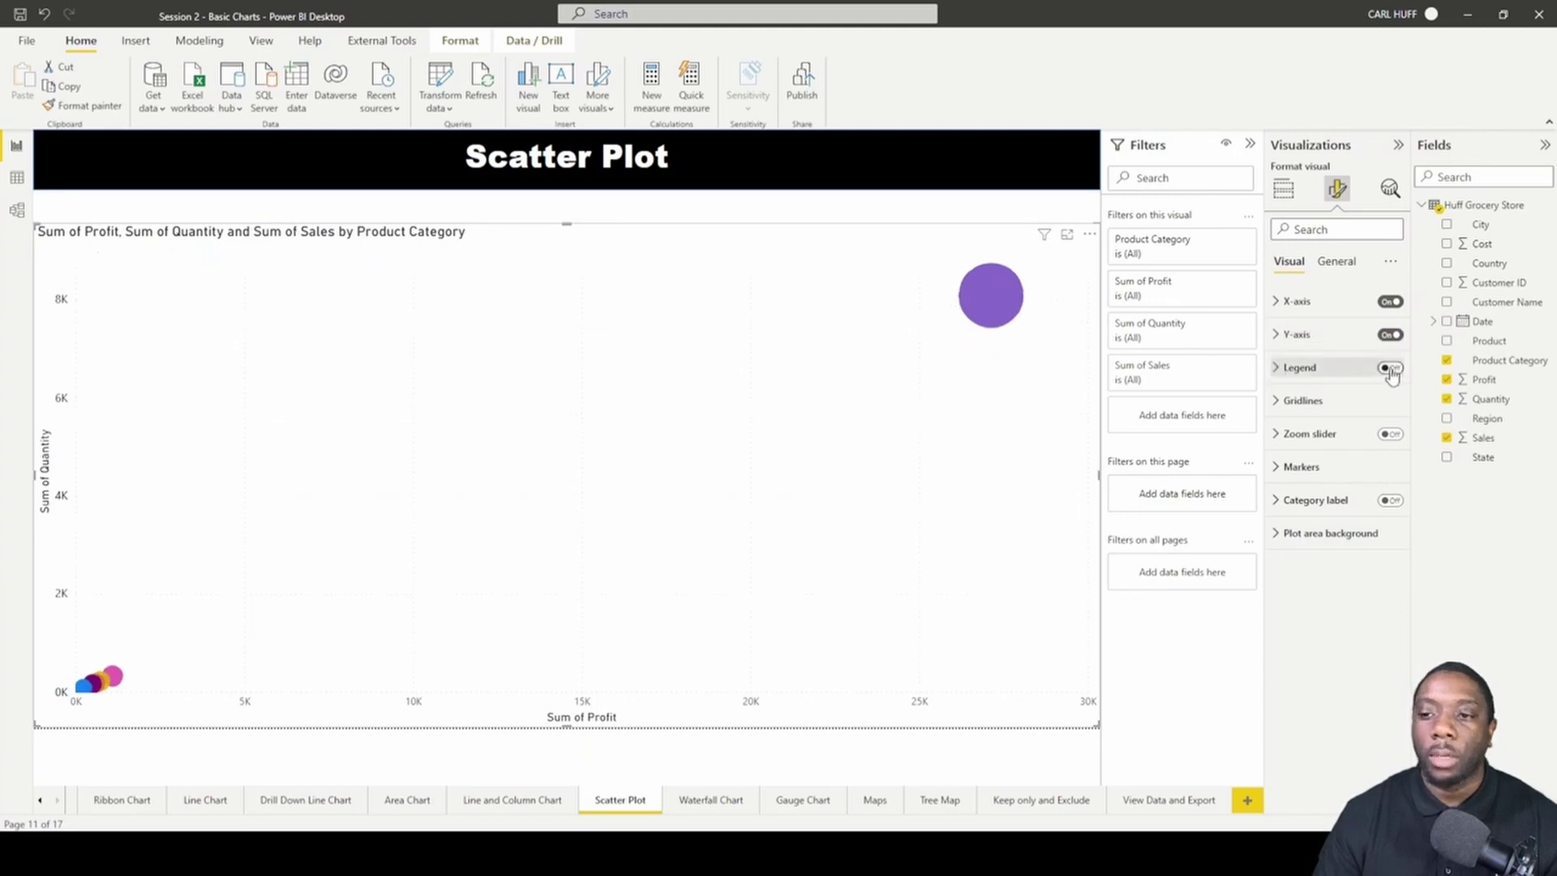
click(1391, 369)
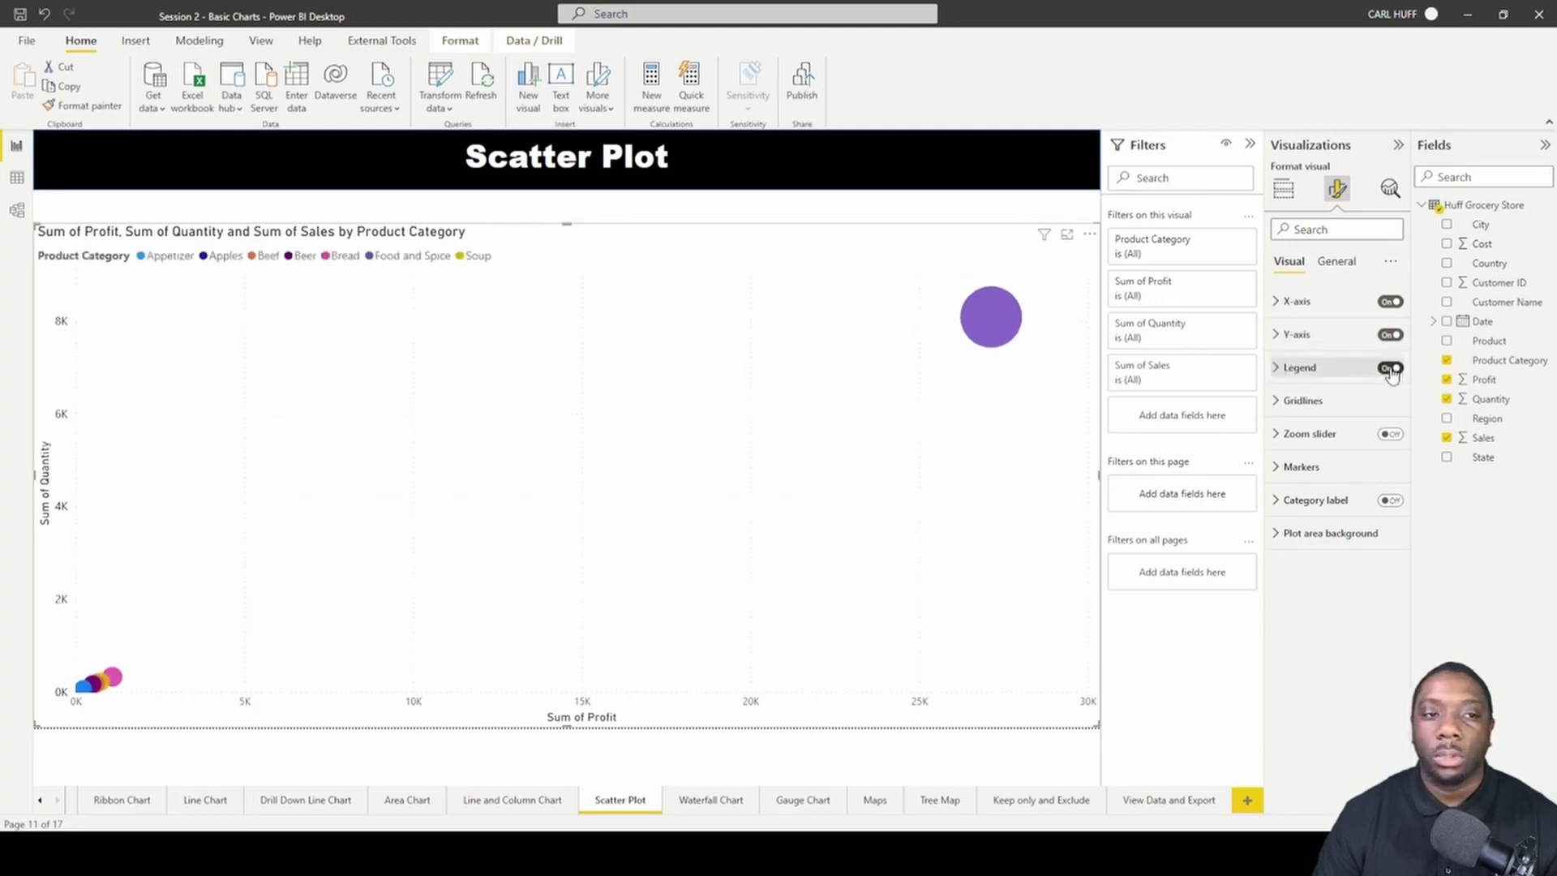
click(1279, 369)
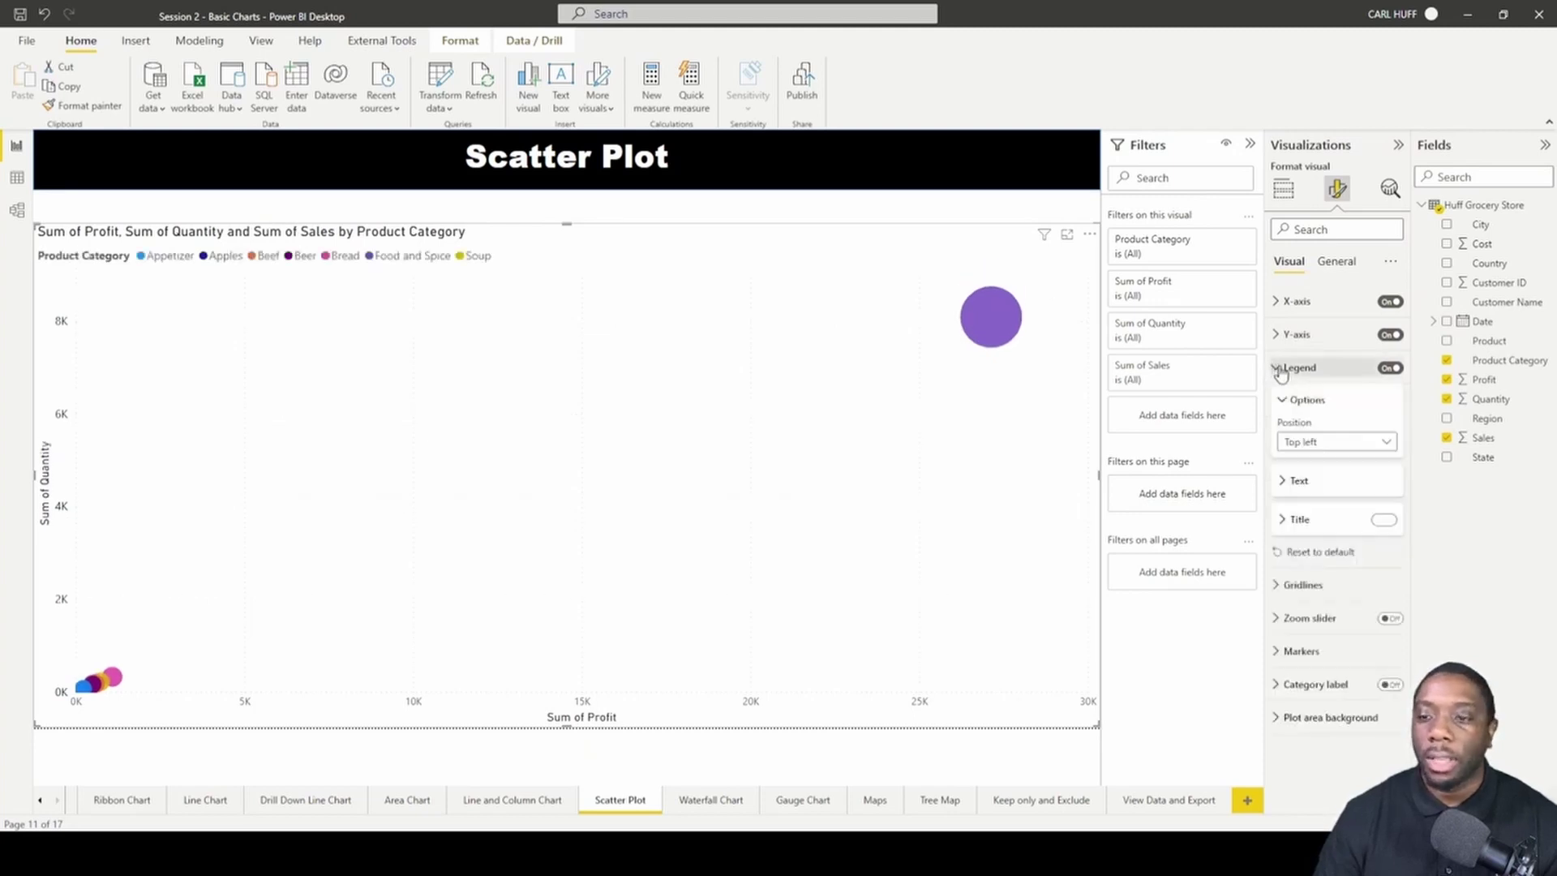
click(1362, 444)
click(1326, 482)
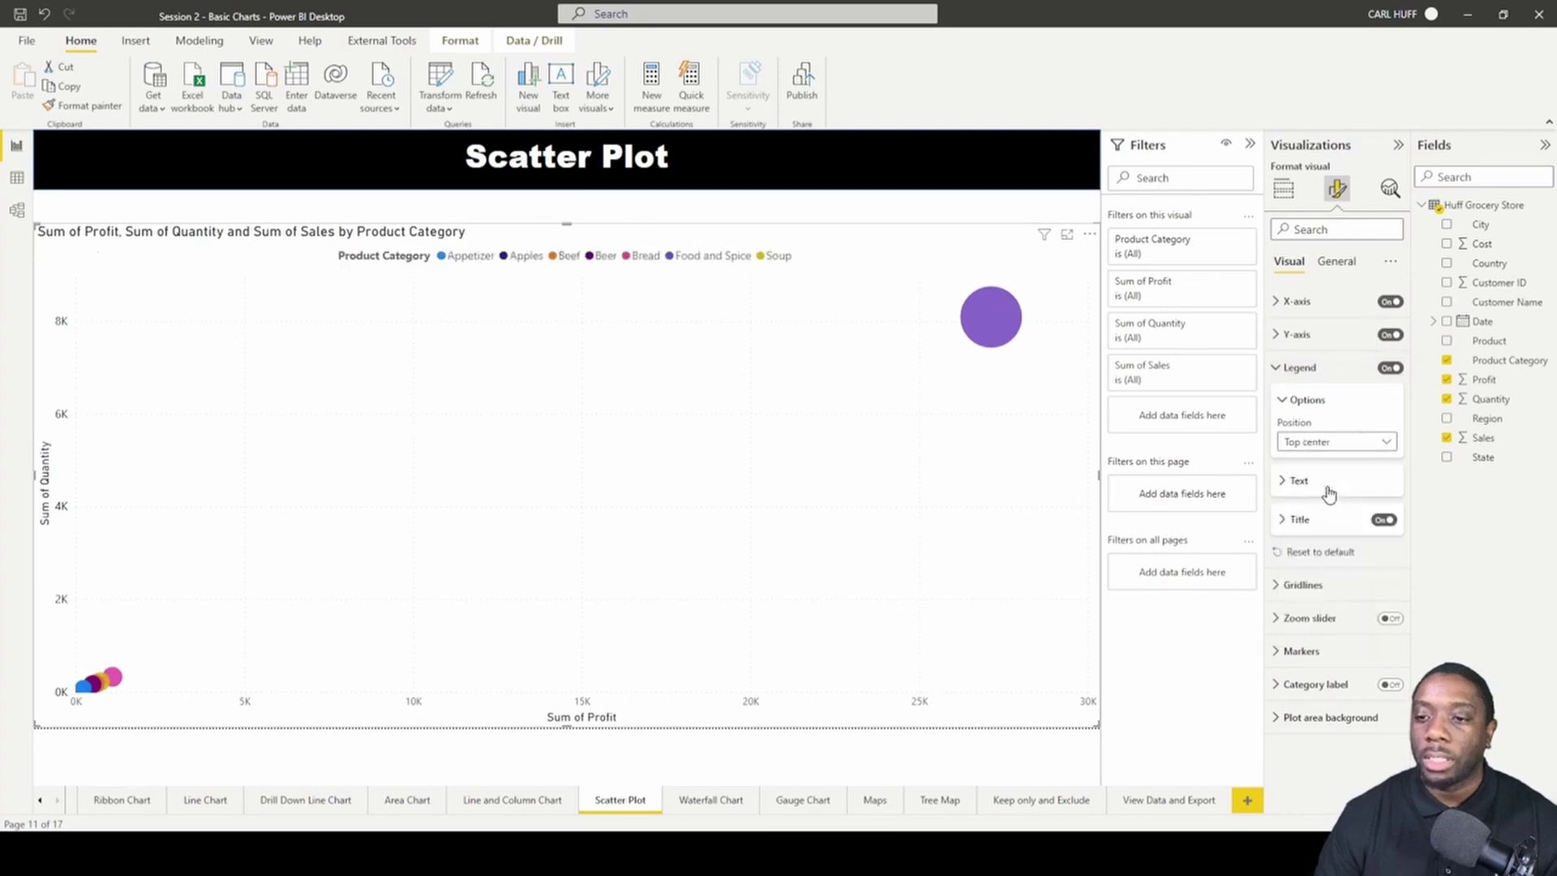
click(1287, 402)
Make the legend text size 11 and black, leaving the zoom sliders off.
click(1289, 438)
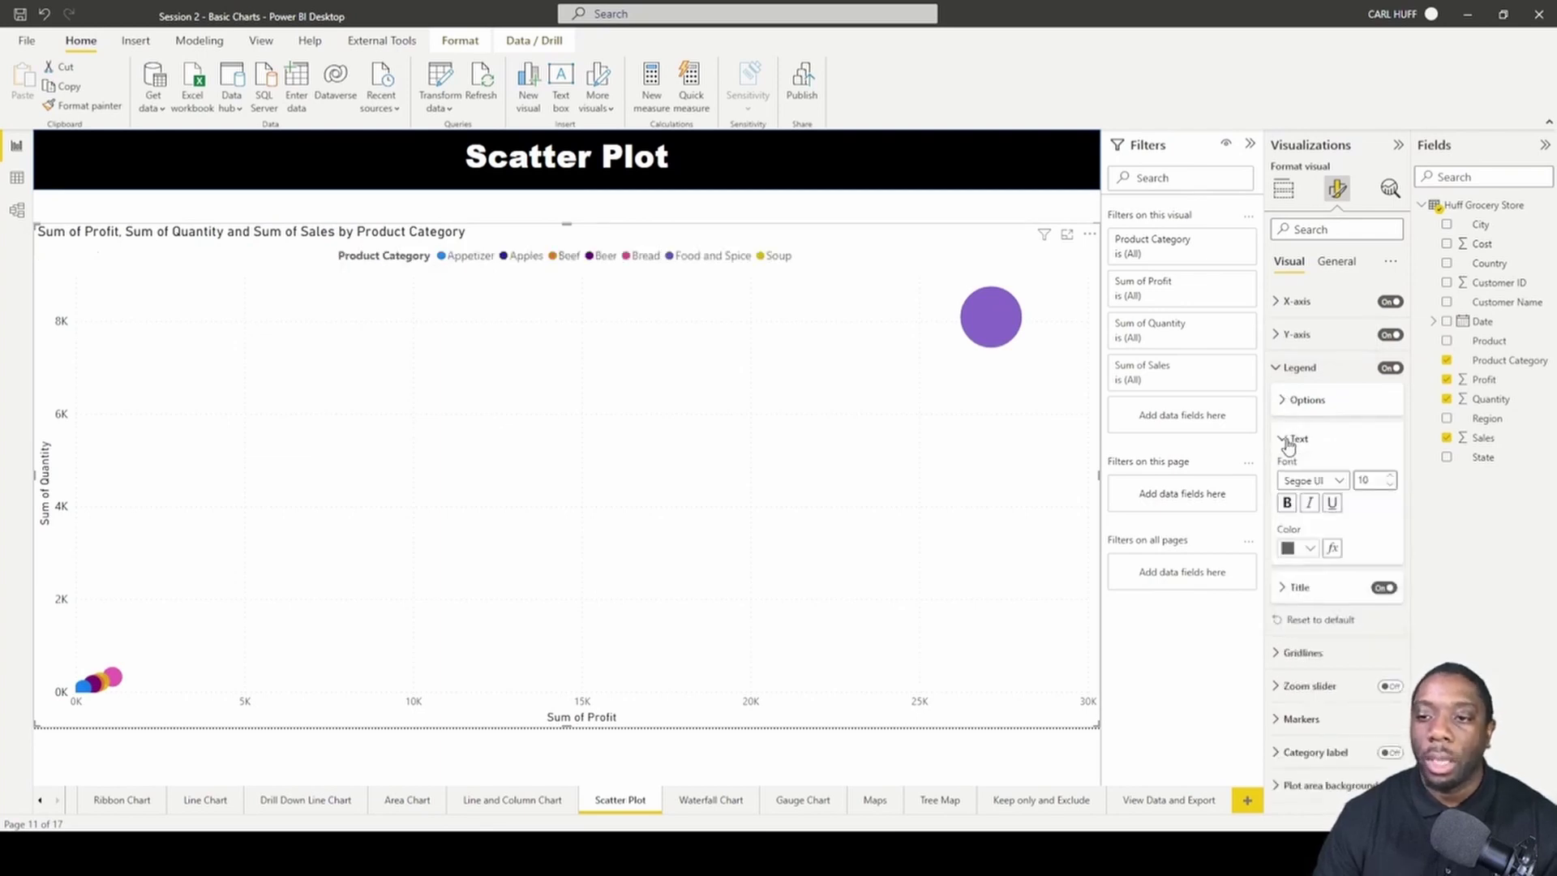
click(1389, 475)
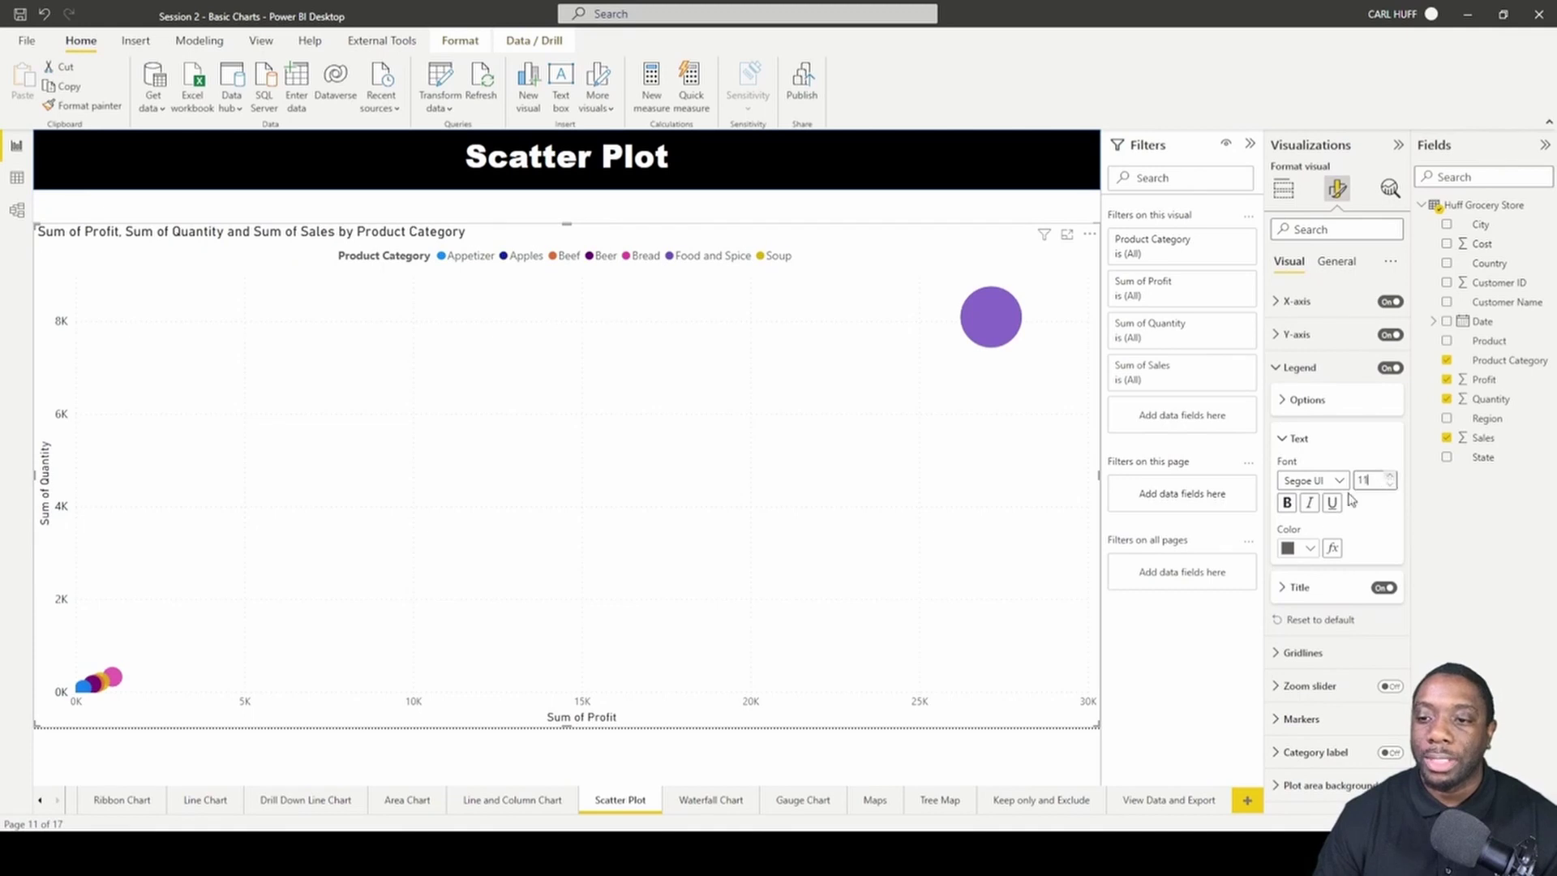
click(1309, 549)
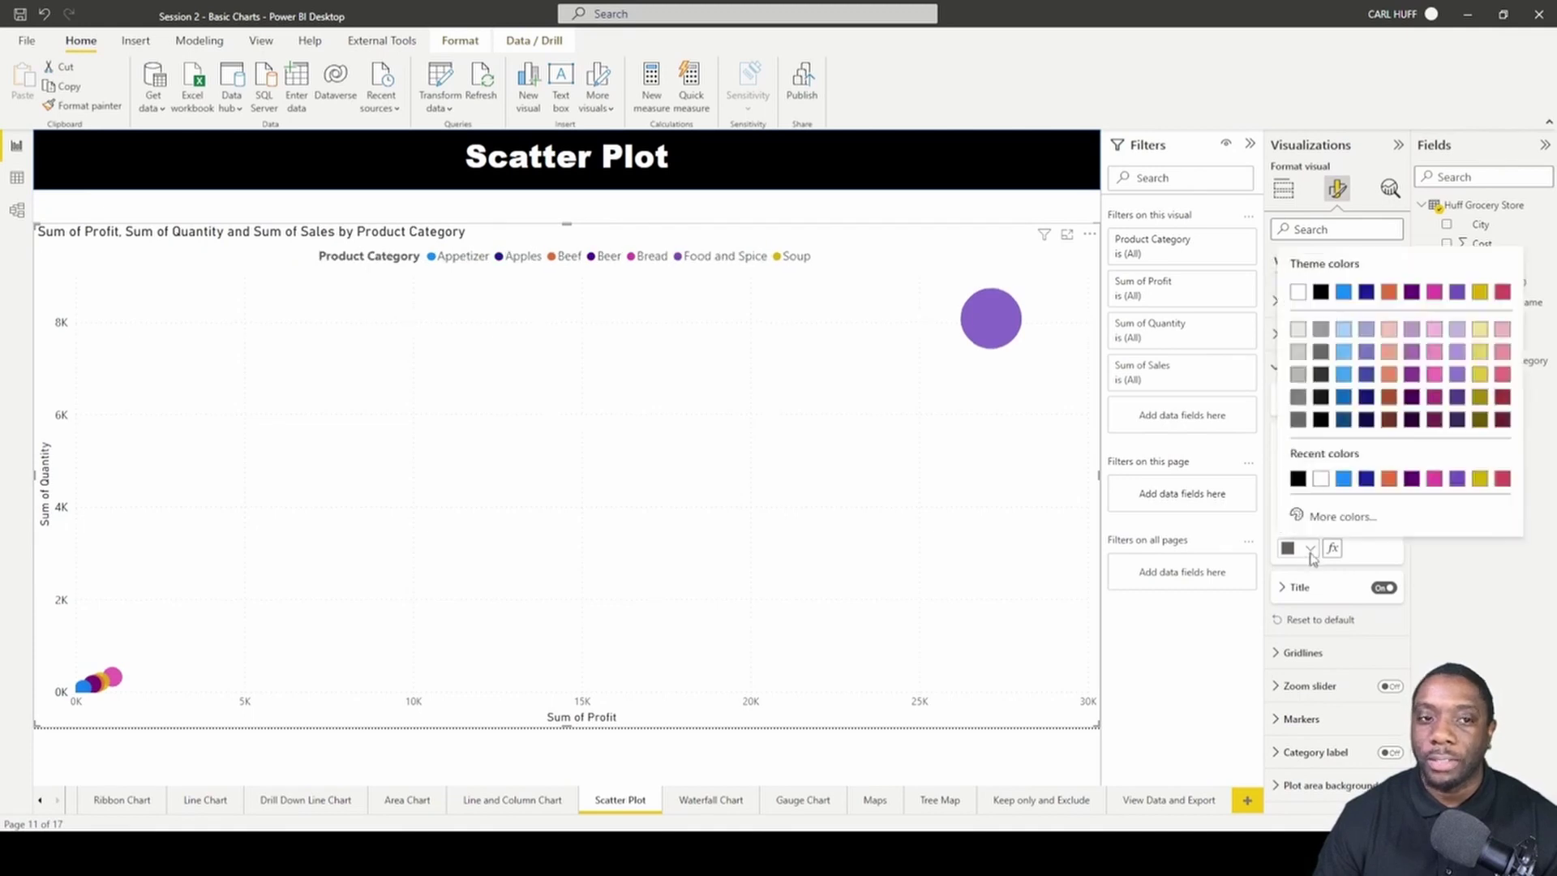
click(1321, 294)
click(1280, 369)
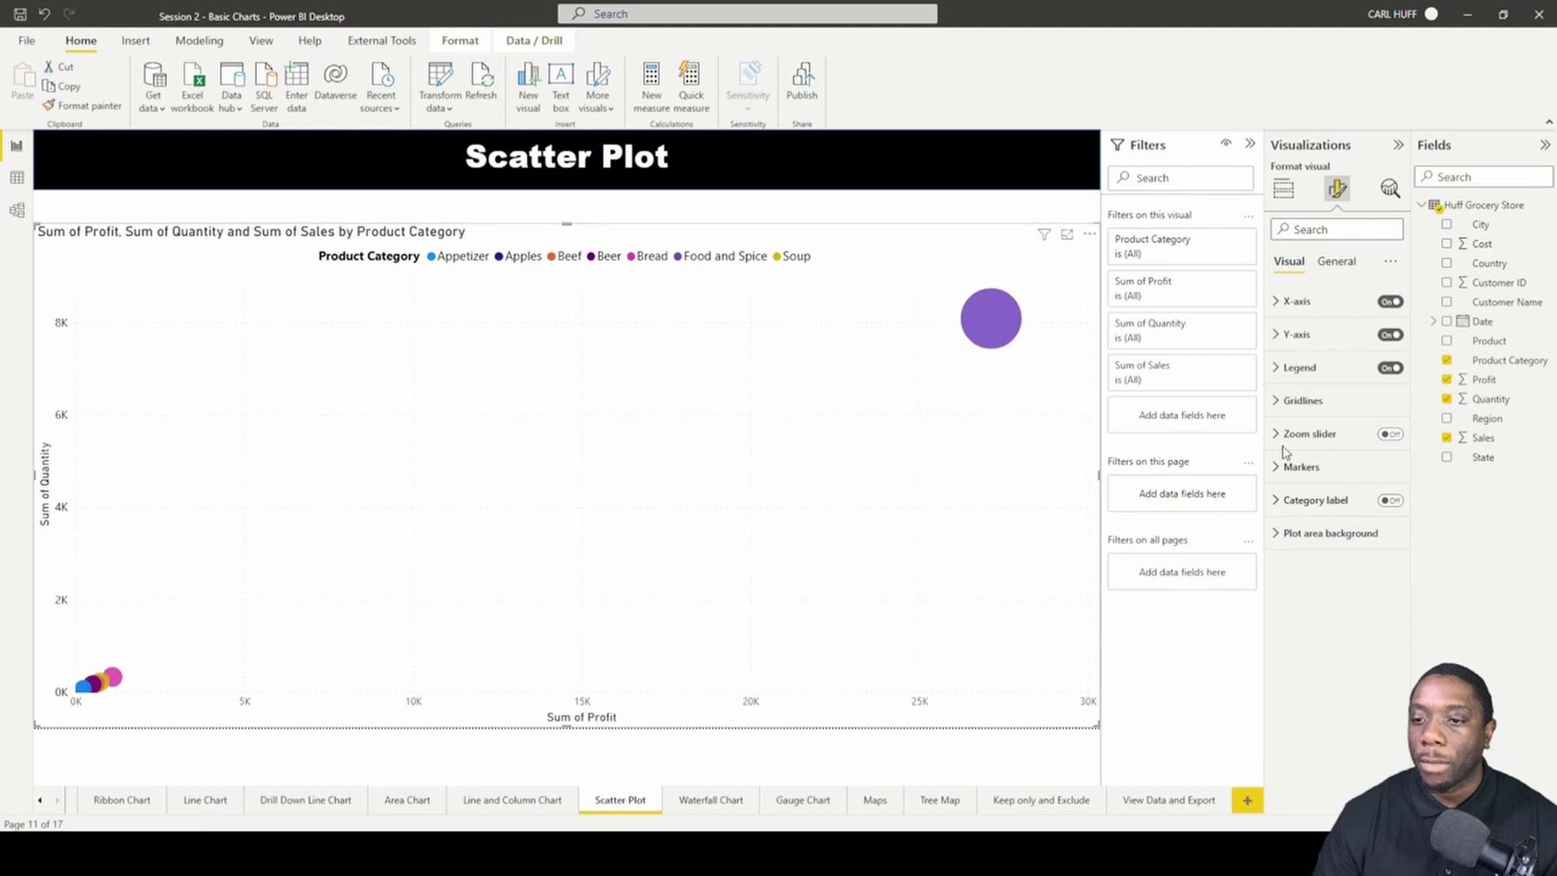
click(1390, 435)
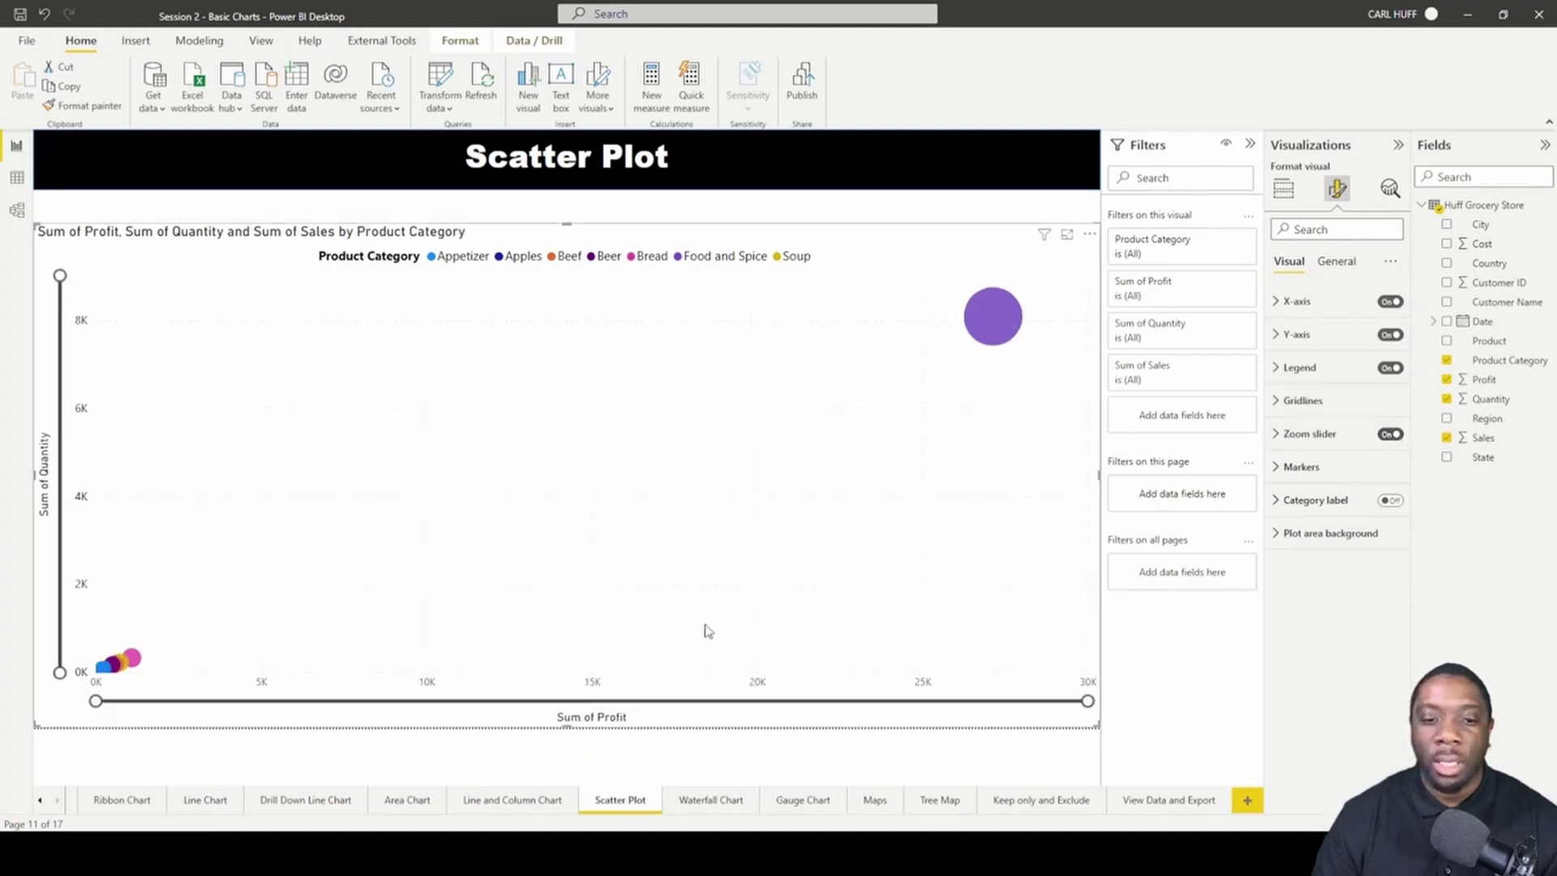
click(1390, 435)
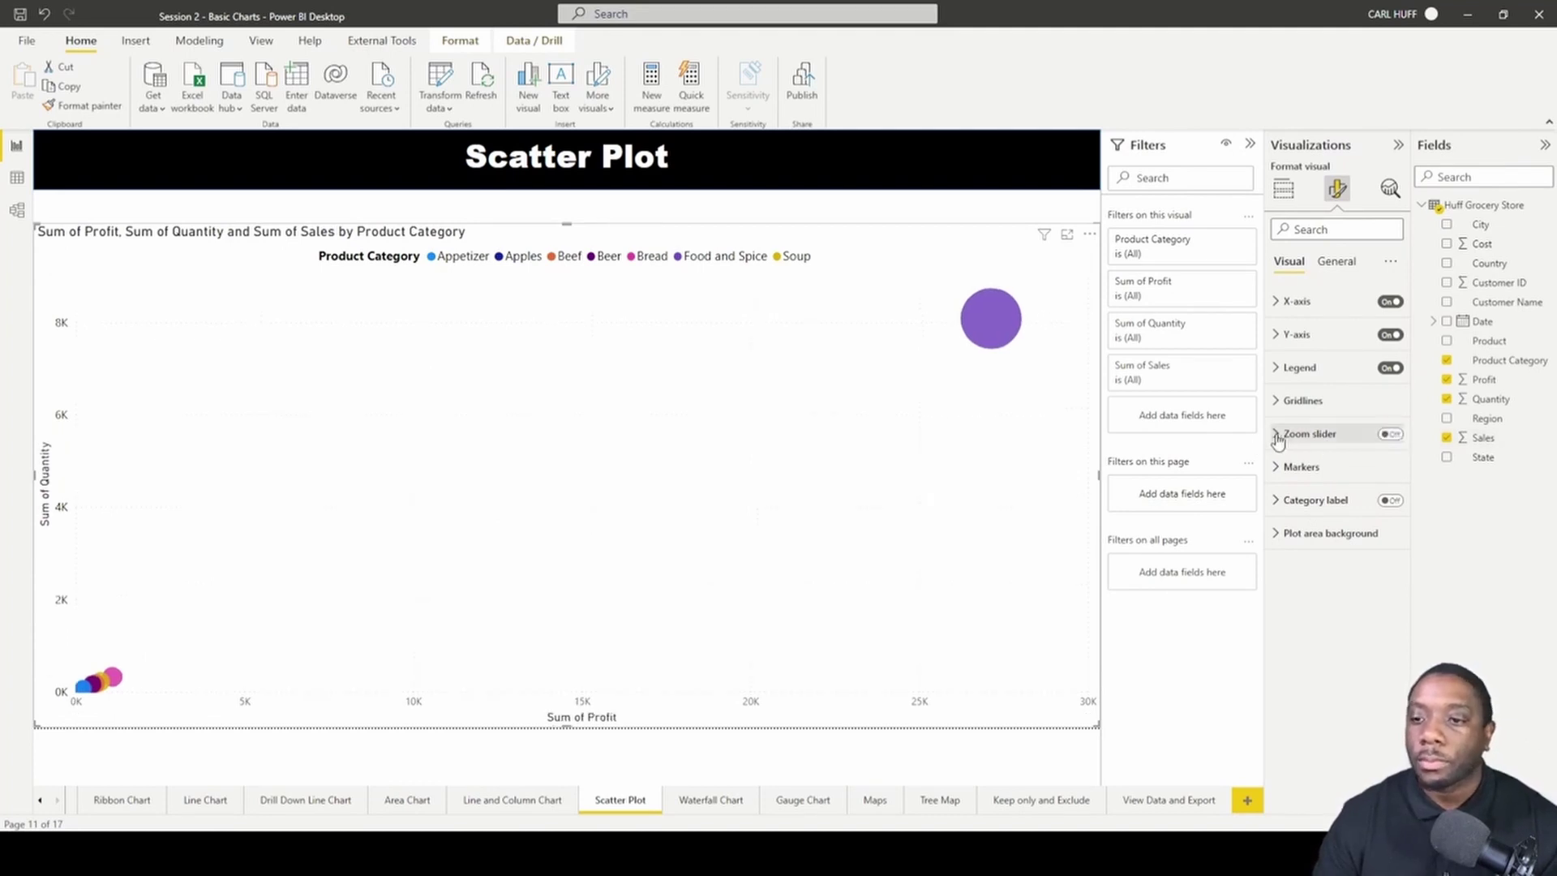
Try square, diamond, triangle and dash marker shapes on the scatter bubbles.
click(1276, 468)
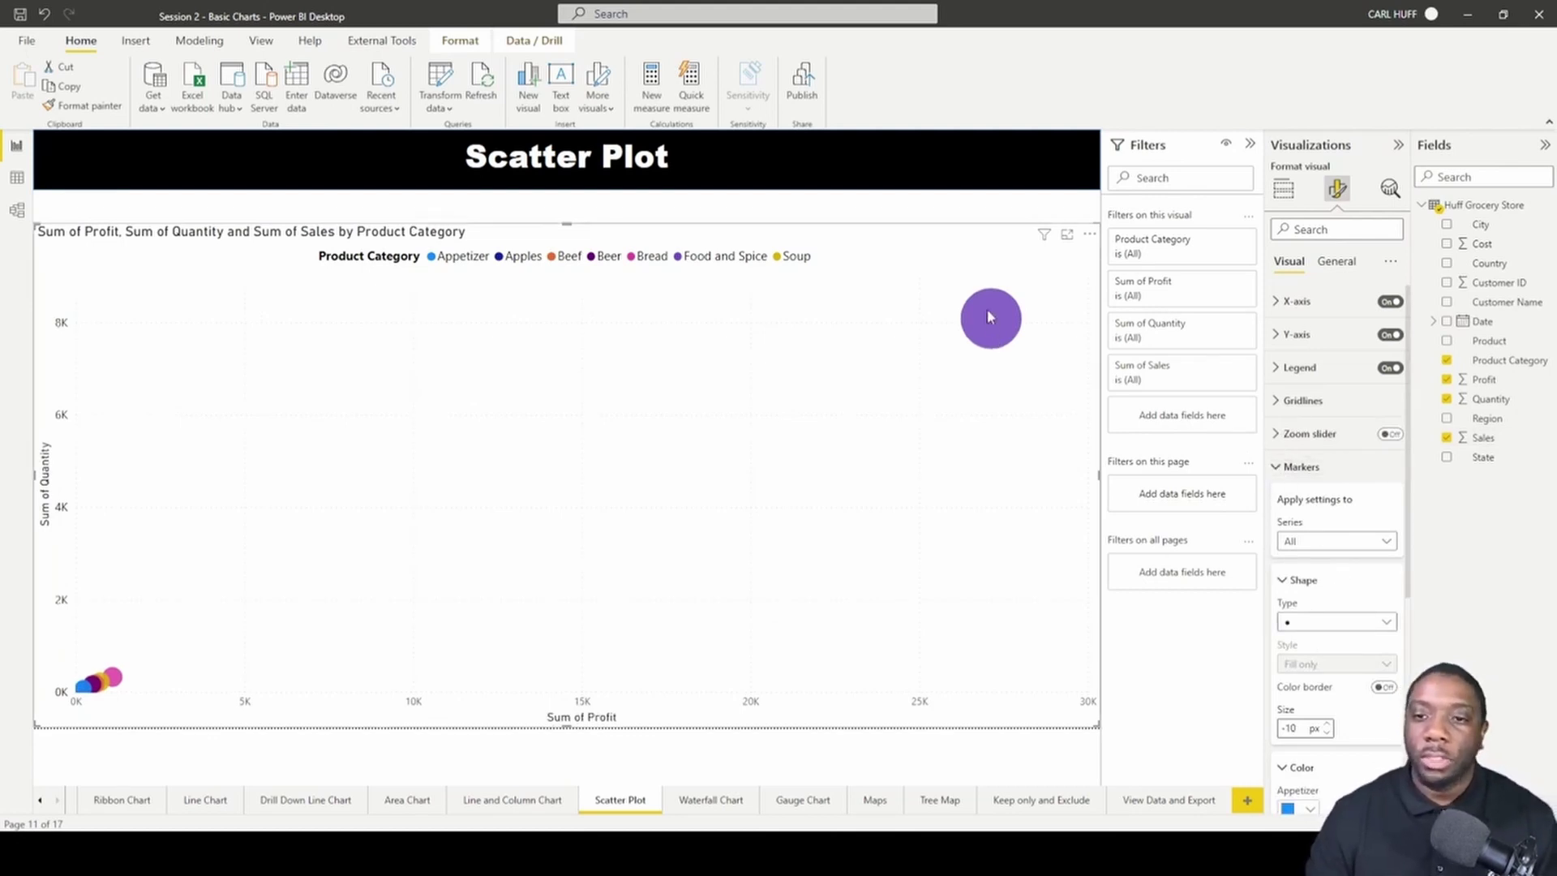
click(1315, 620)
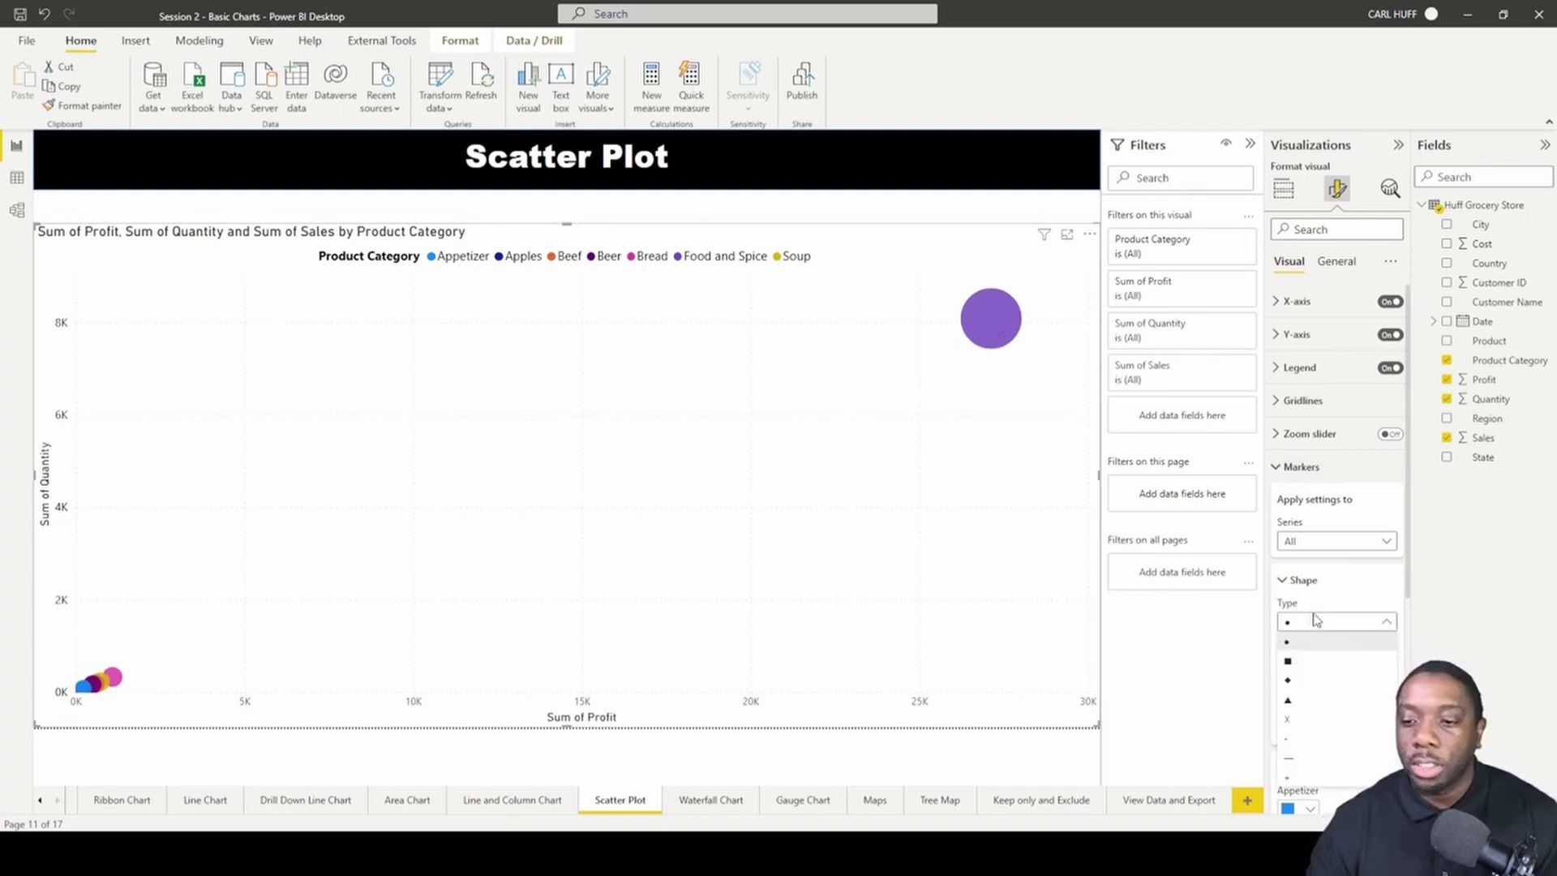
click(1302, 664)
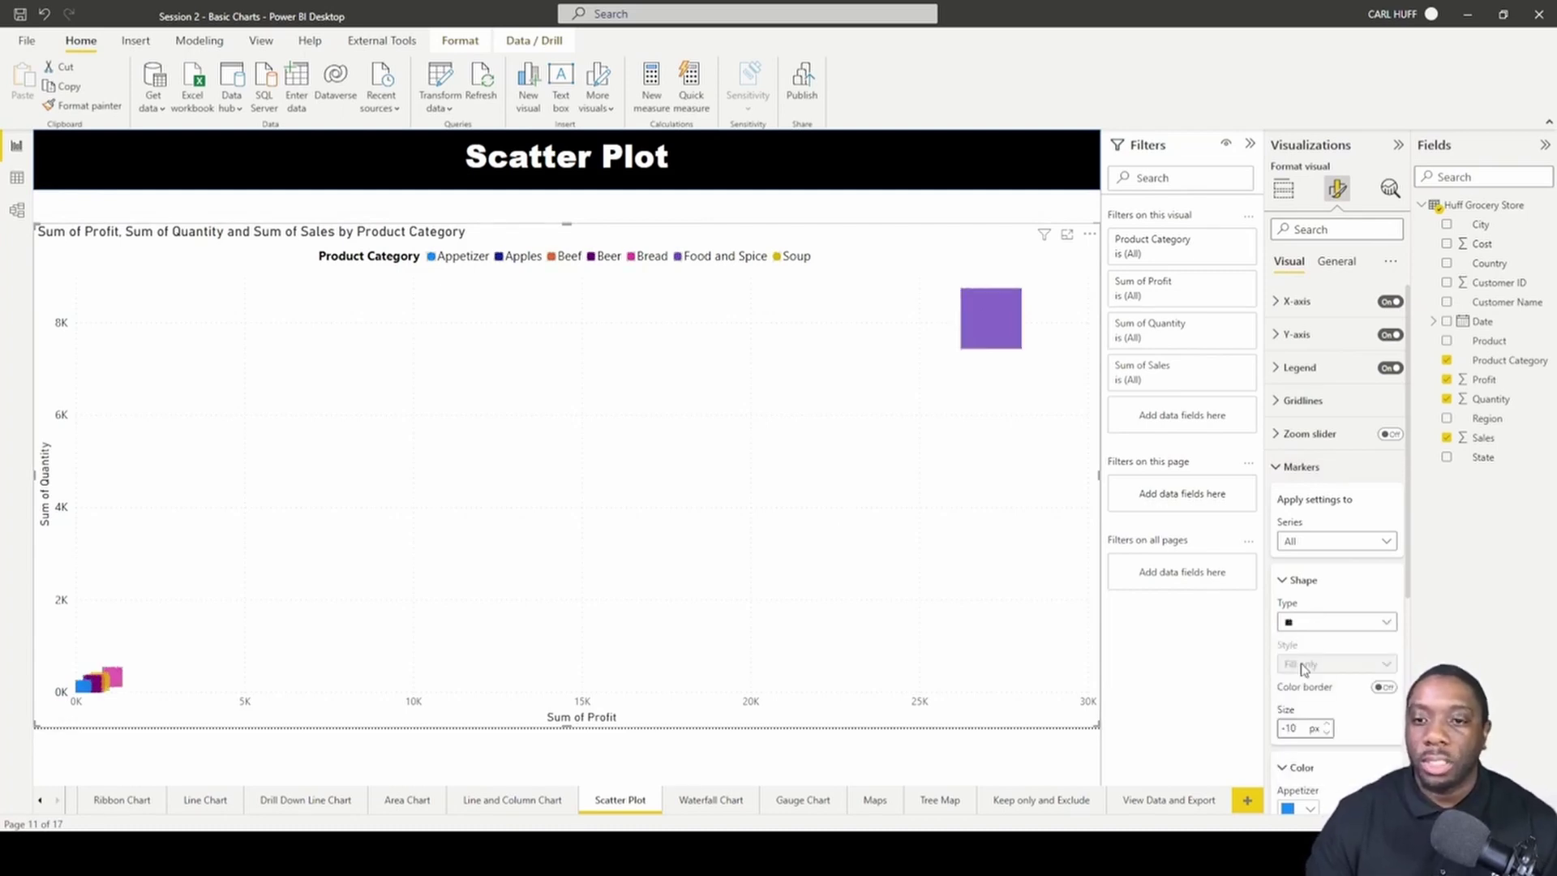
click(1321, 621)
click(1295, 686)
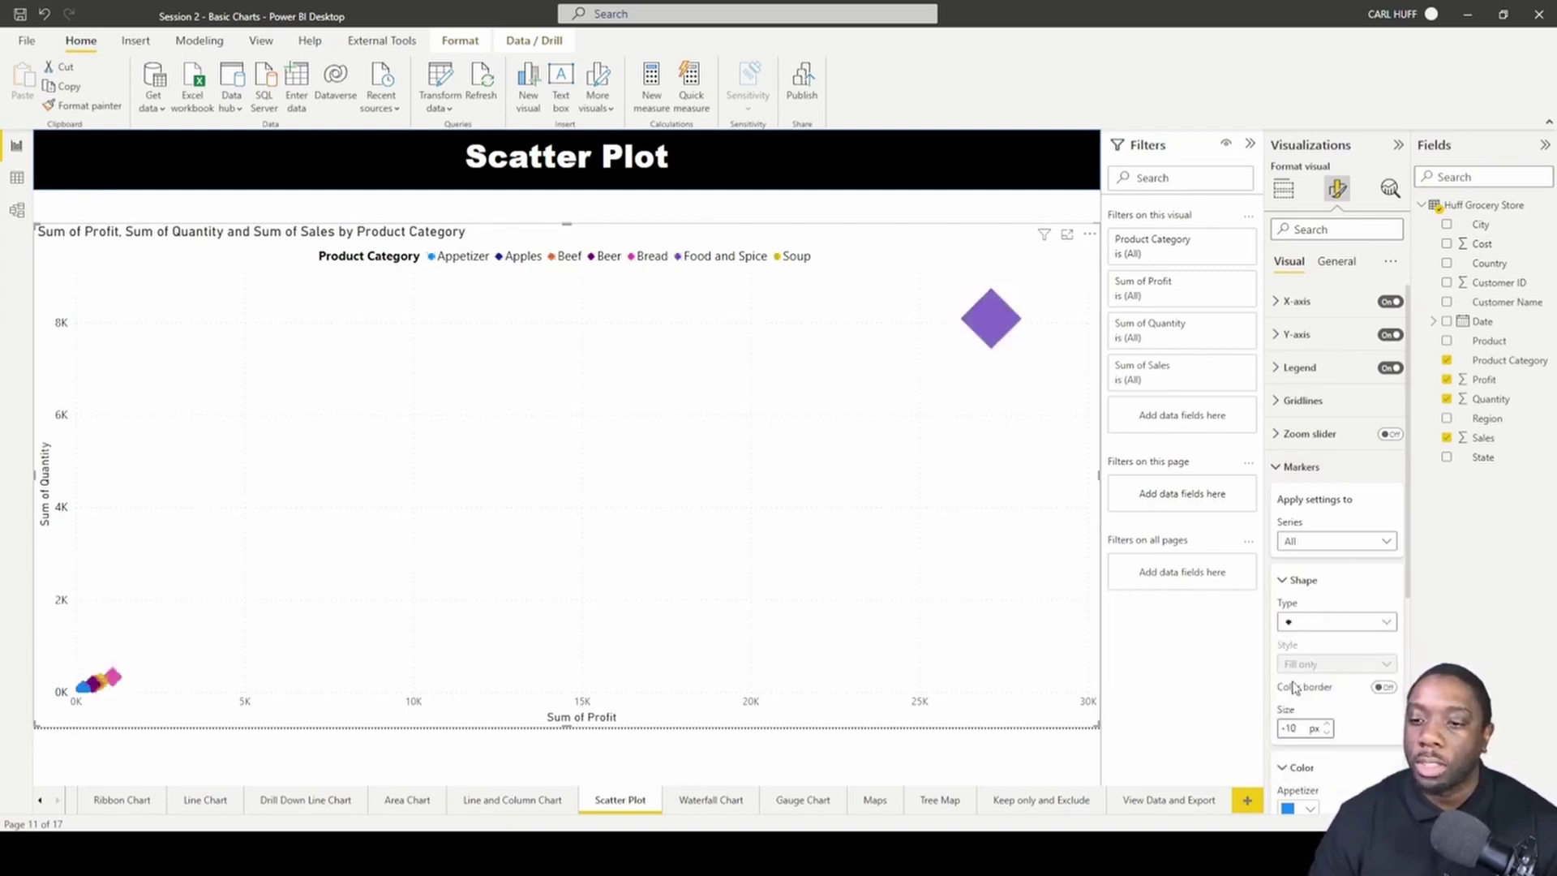
click(1387, 623)
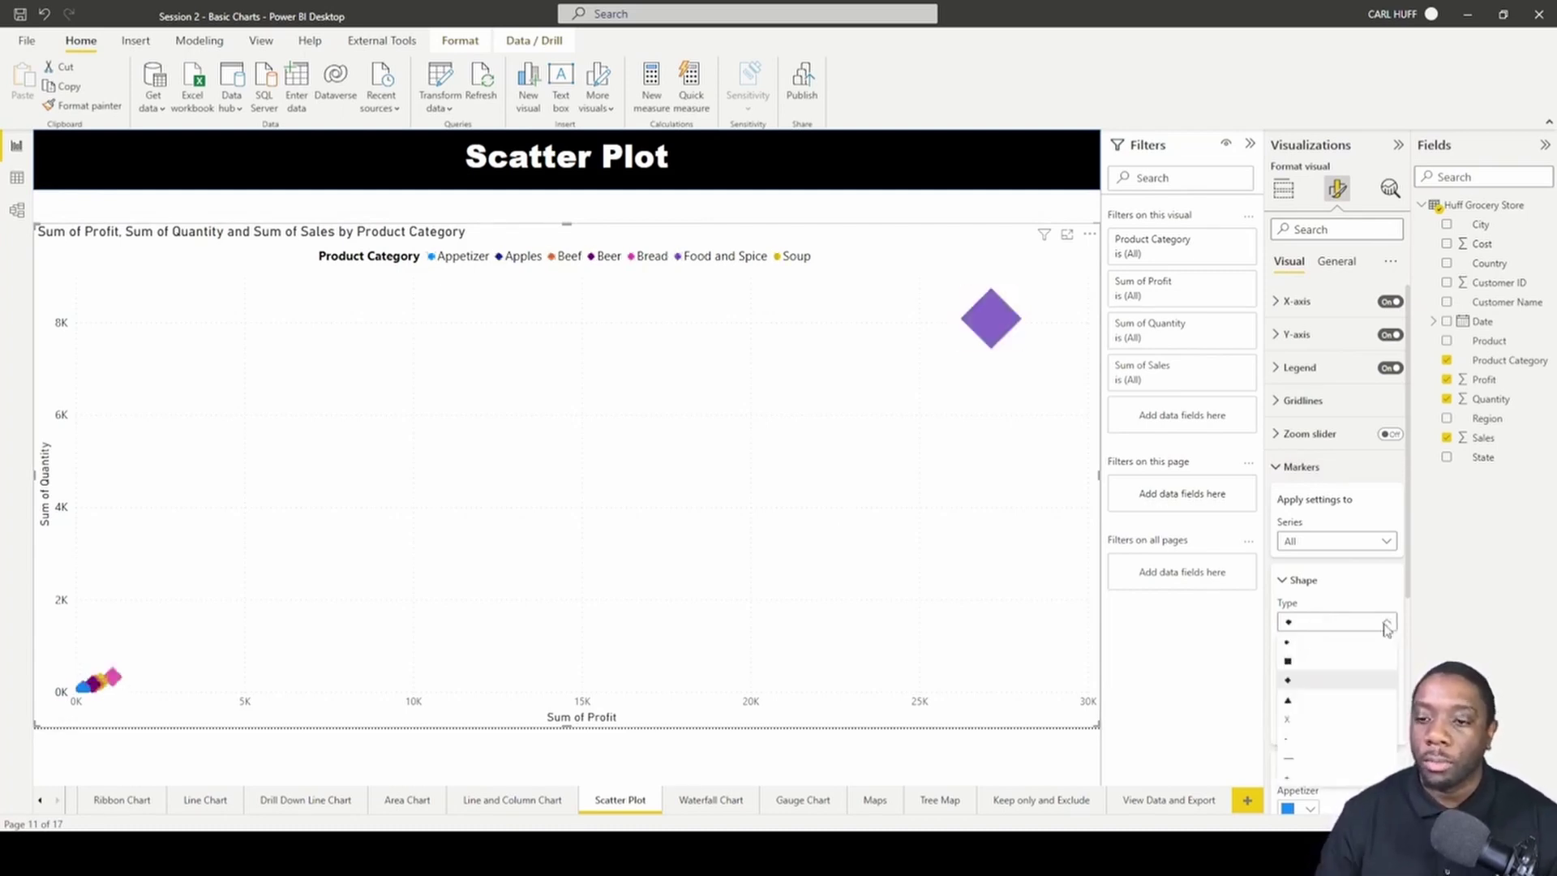
click(1291, 700)
click(1355, 629)
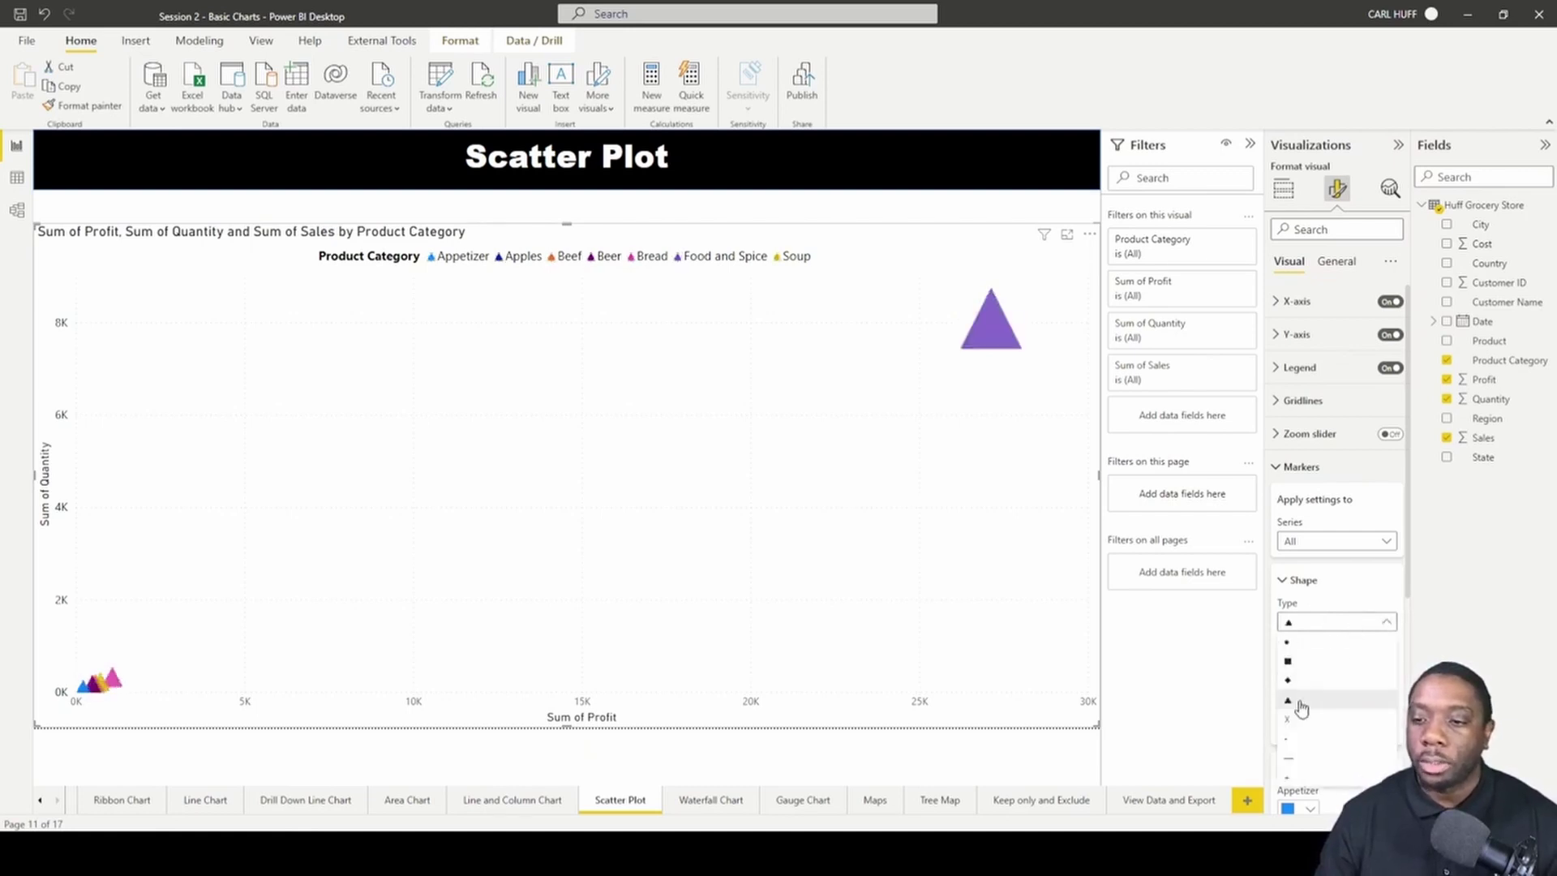
click(1297, 738)
Switch the marker shape back to circles.
click(1330, 628)
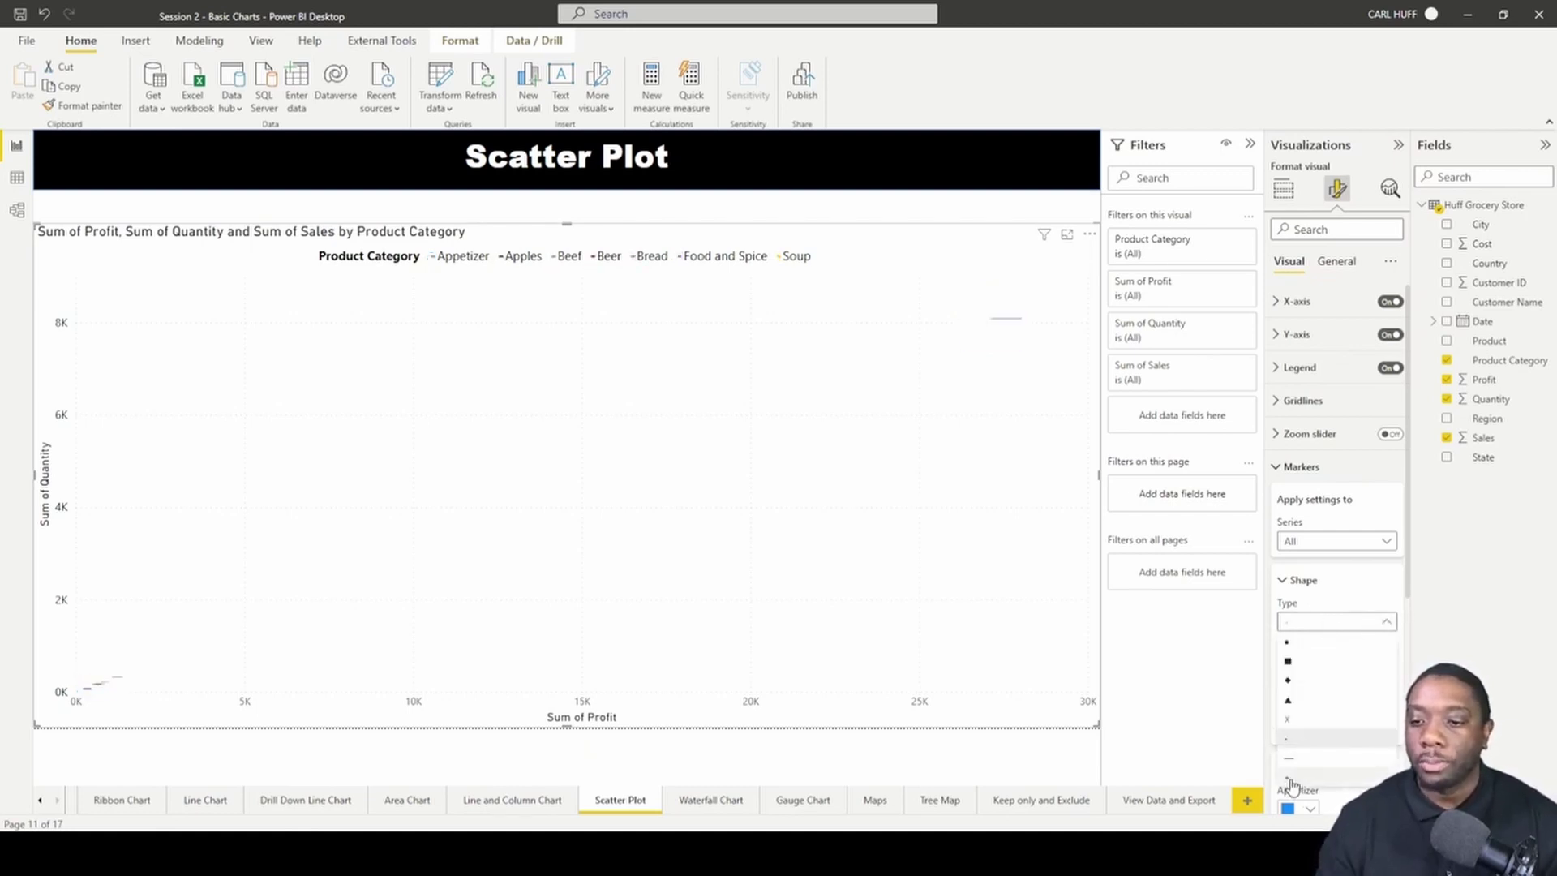
click(1362, 629)
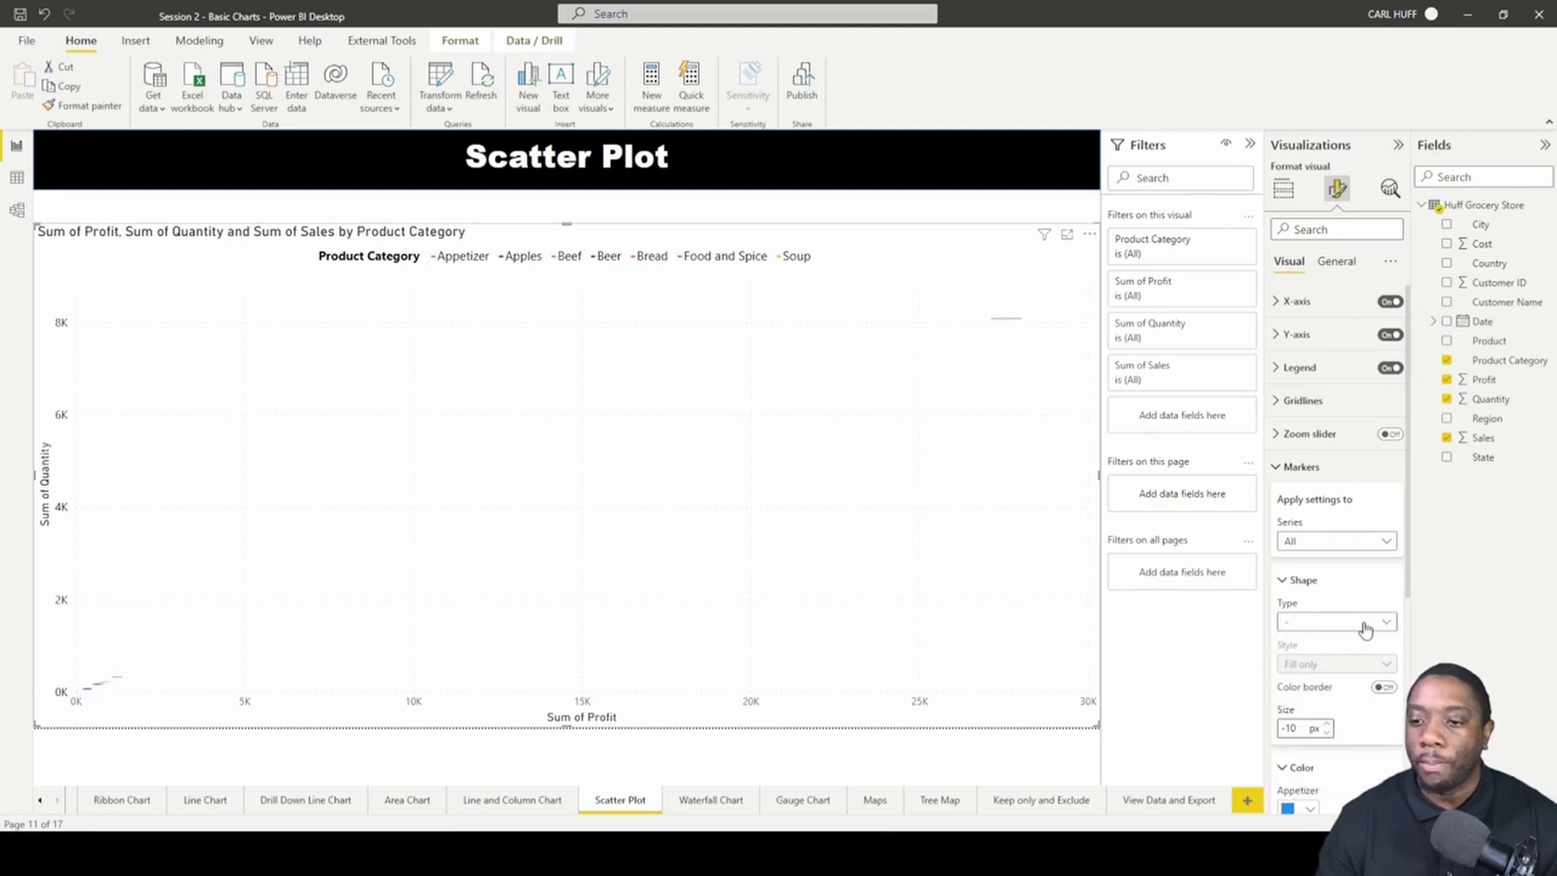
click(1363, 629)
click(1298, 646)
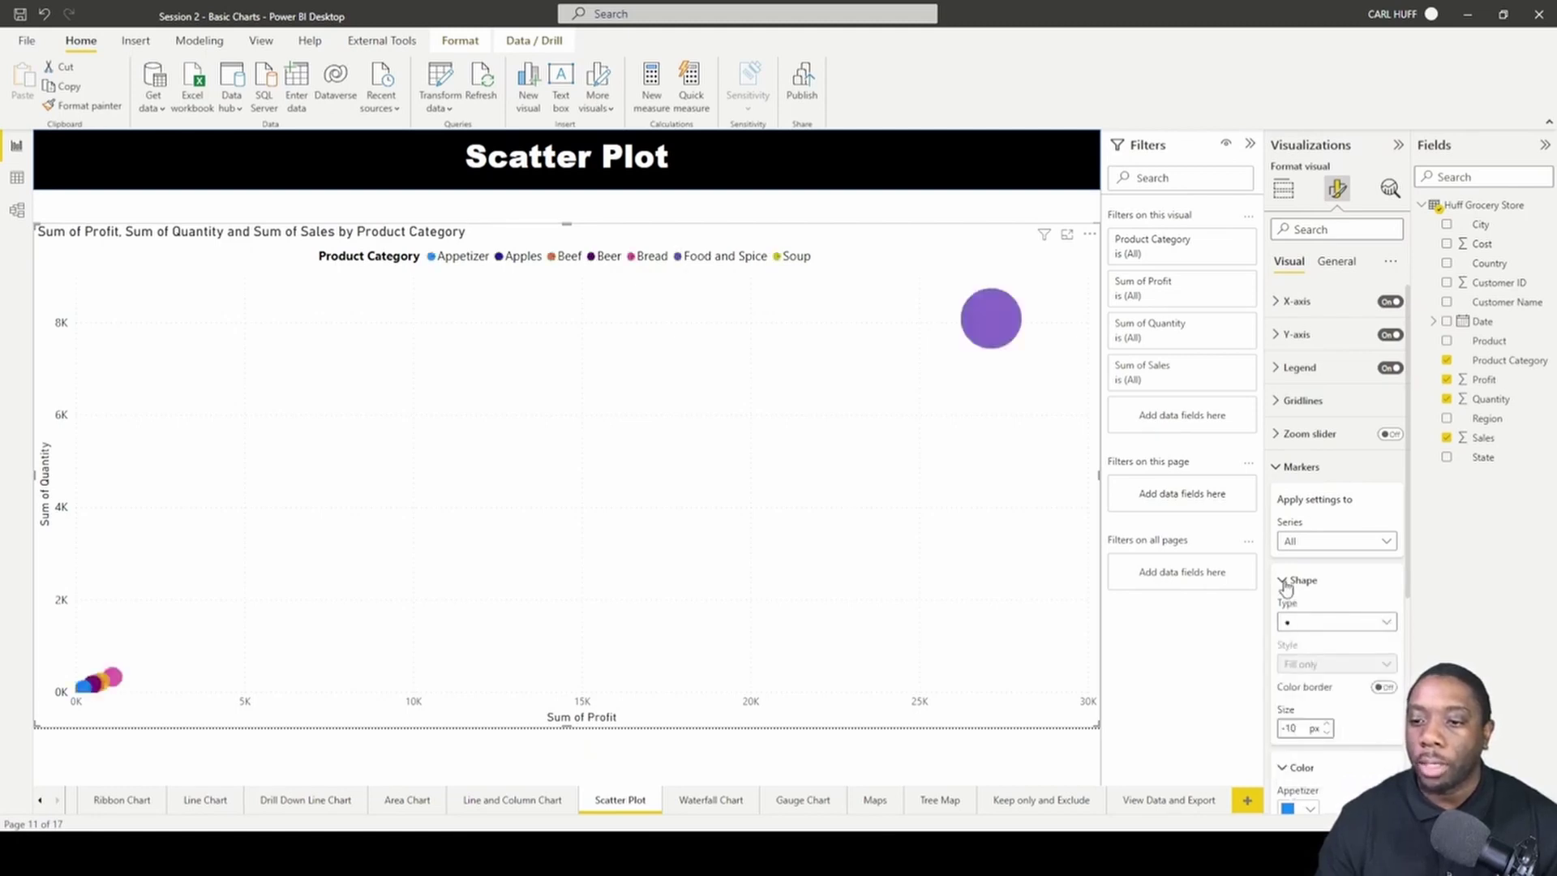
click(1285, 584)
click(1286, 584)
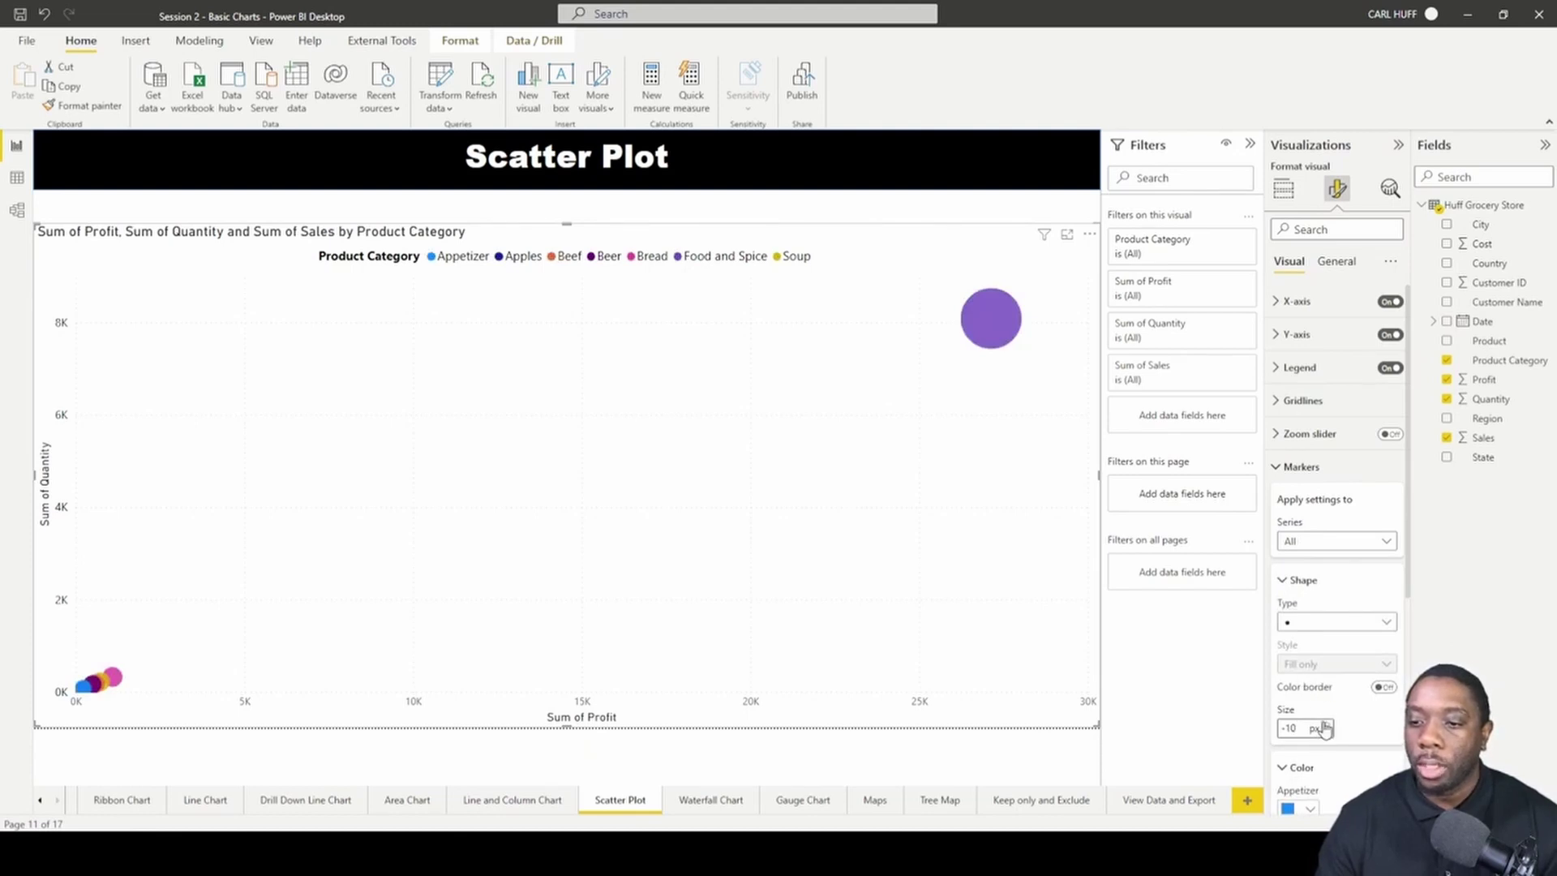
Turn on the marker colour border and reduce marker size to -15 px.
click(1381, 687)
click(1326, 724)
click(1327, 724)
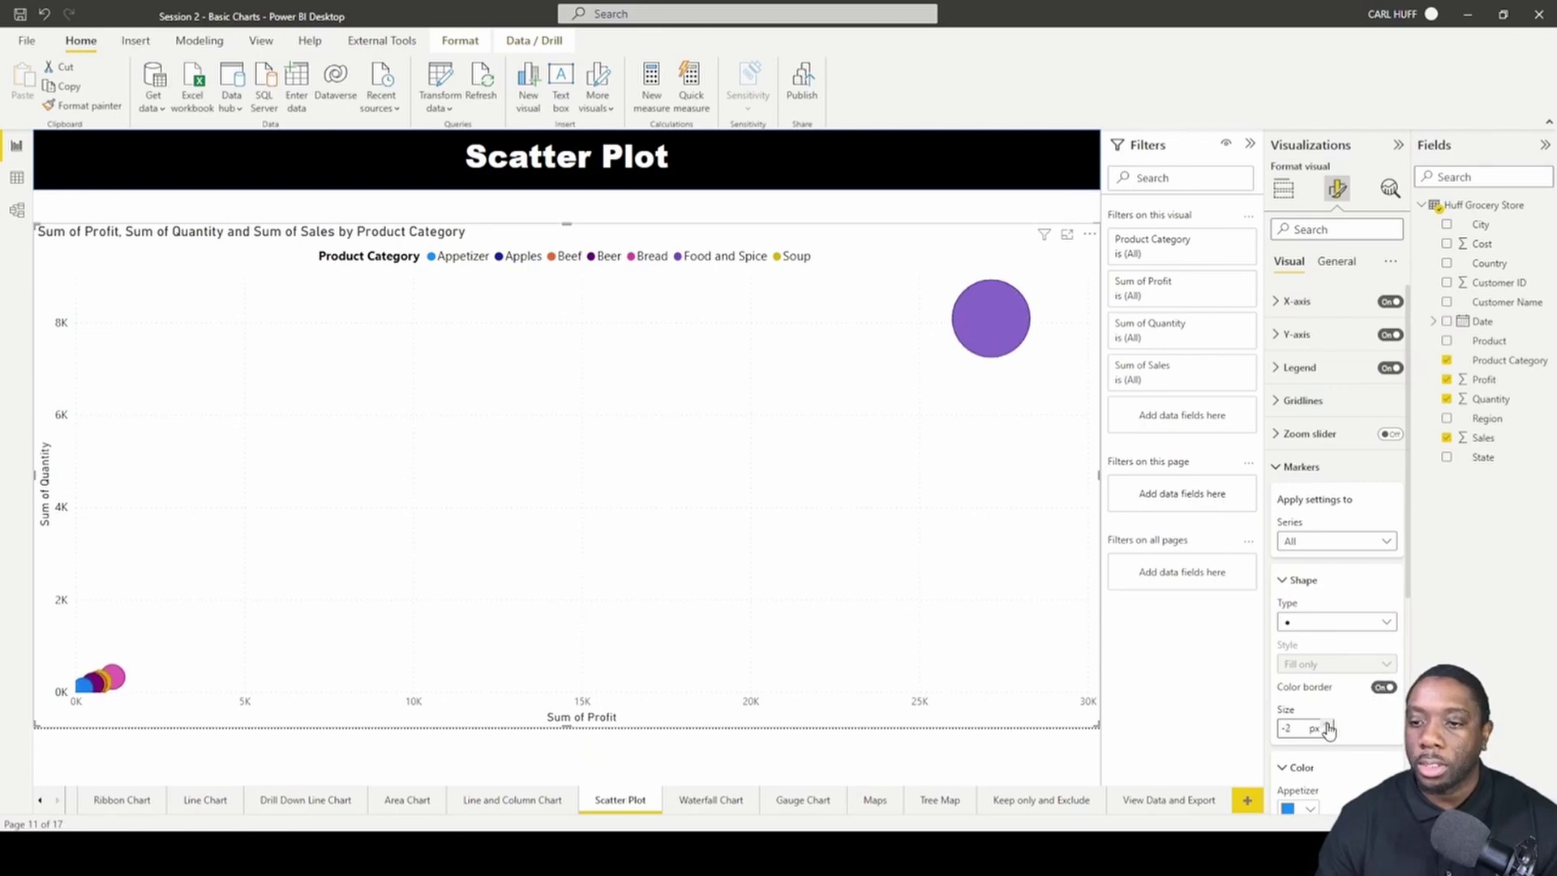
click(1327, 724)
click(1327, 733)
click(1326, 733)
click(1325, 733)
click(1325, 733)
click(1326, 733)
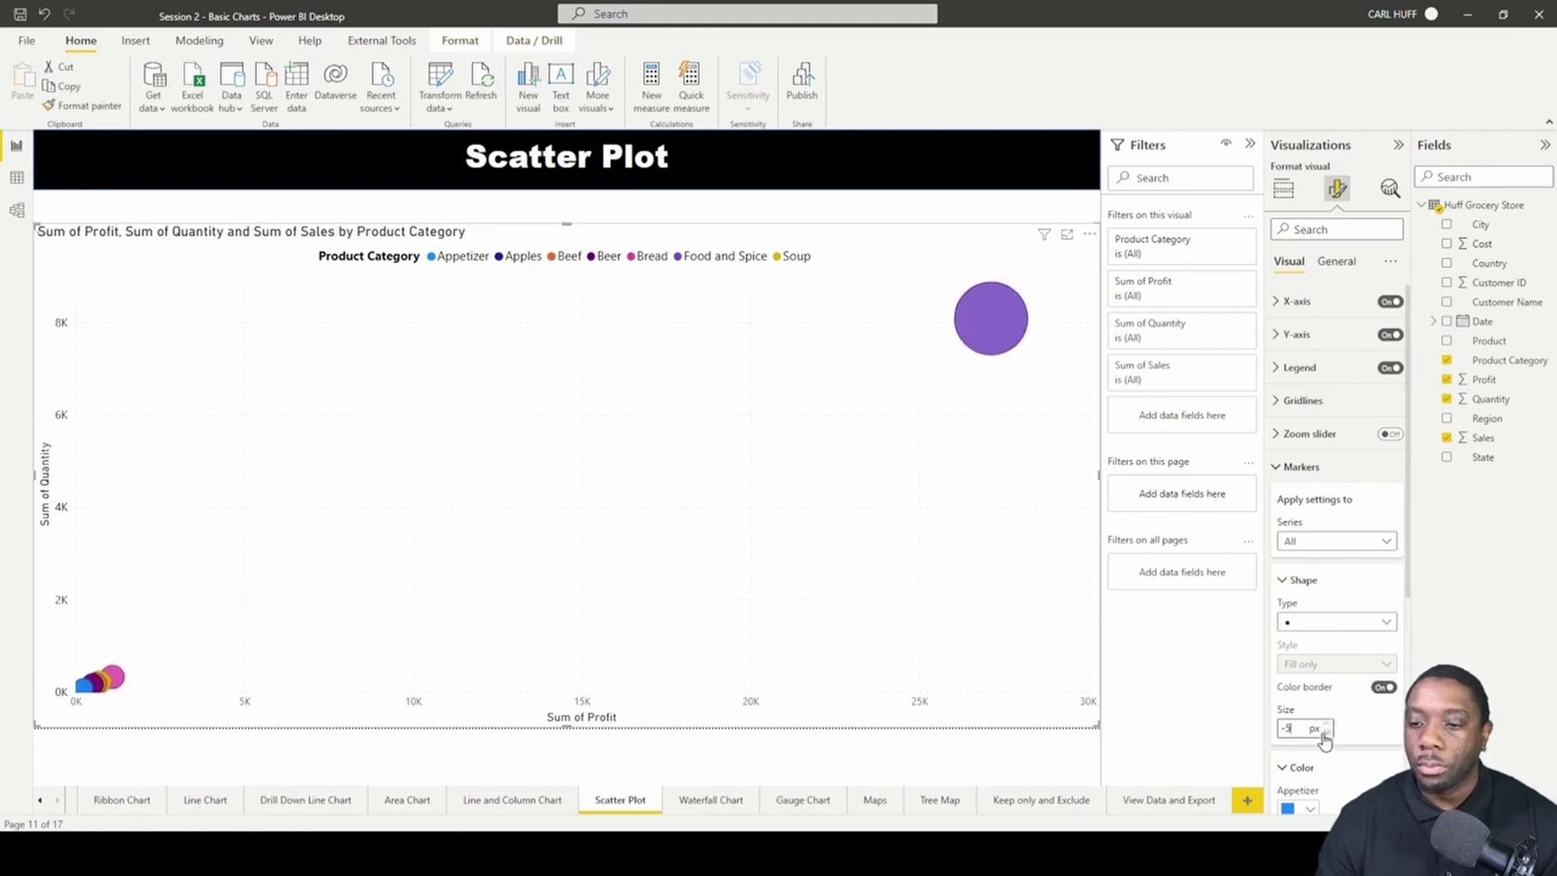
click(1326, 733)
click(1326, 733)
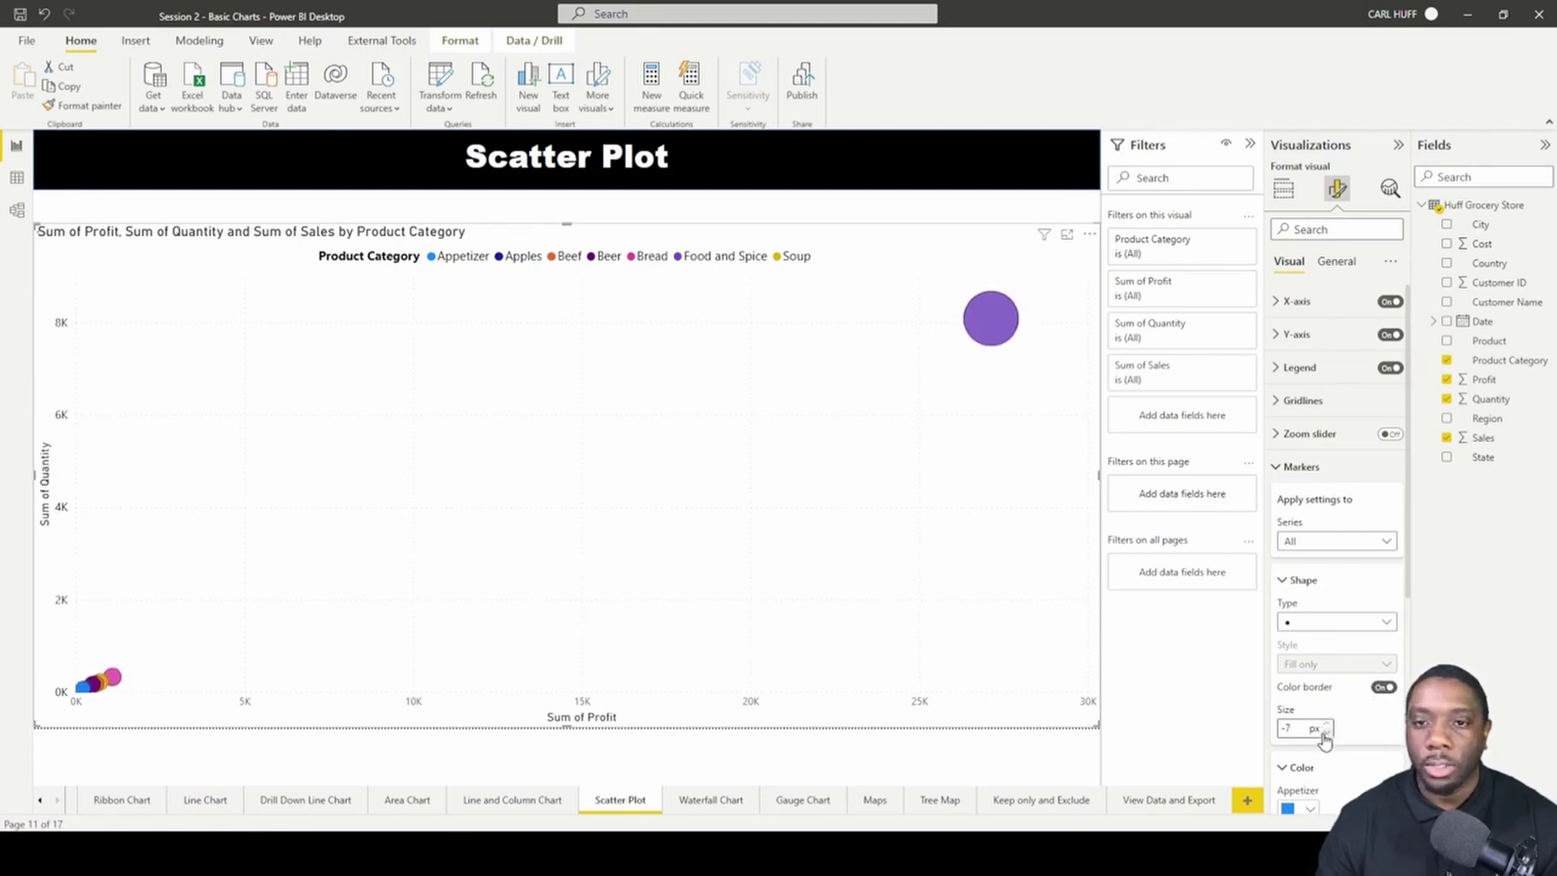
click(1325, 733)
click(1326, 733)
click(1326, 733)
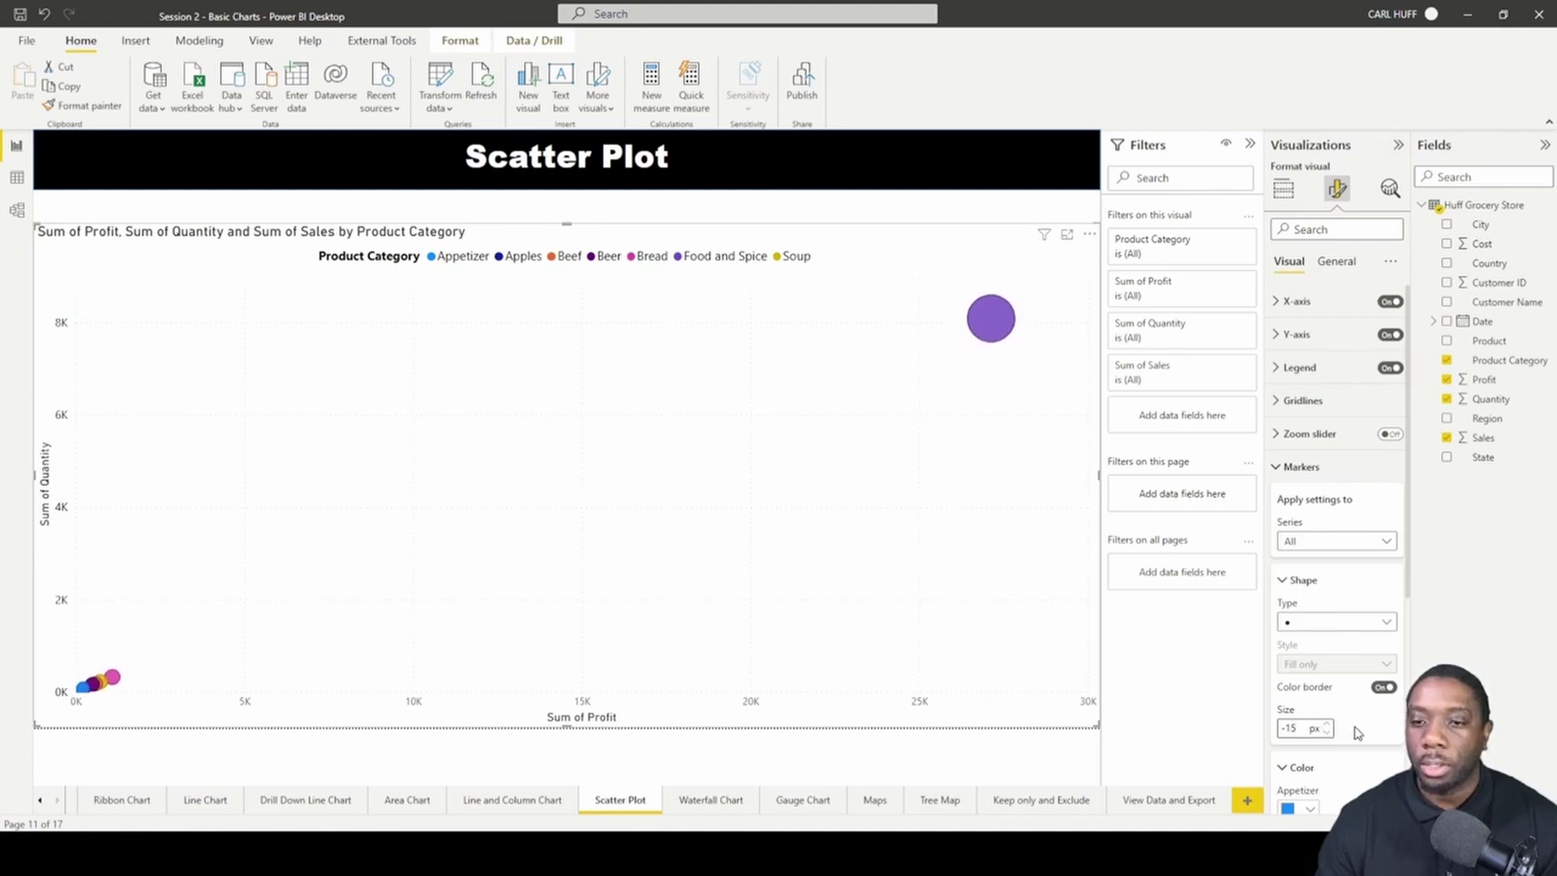
scroll(1356, 730, down, 5)
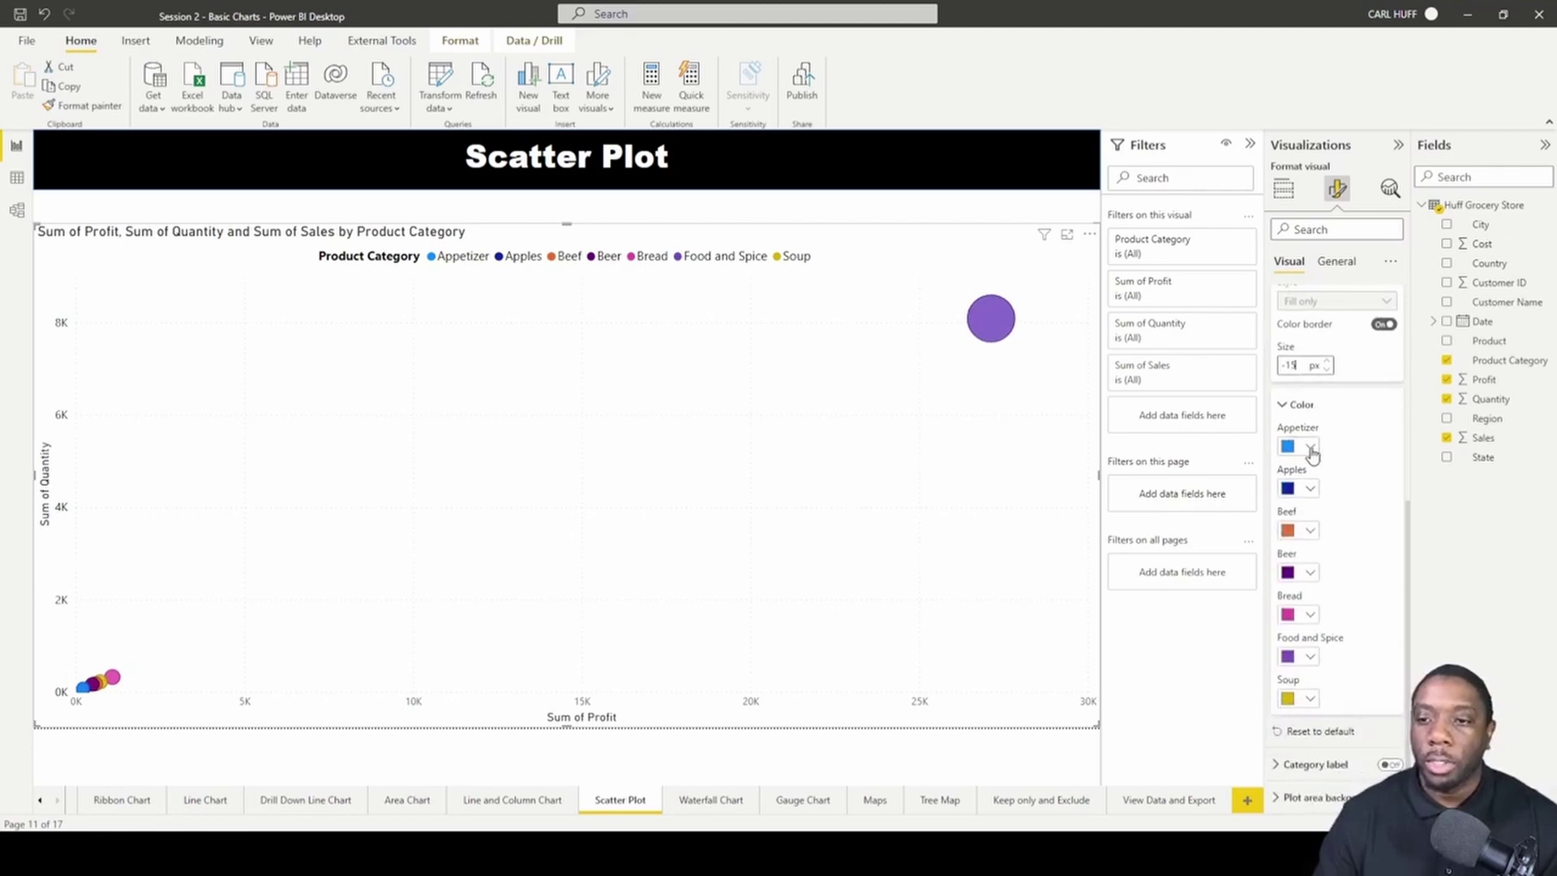
Set the Food and Spice marker to custom colour black (#000000).
click(1309, 659)
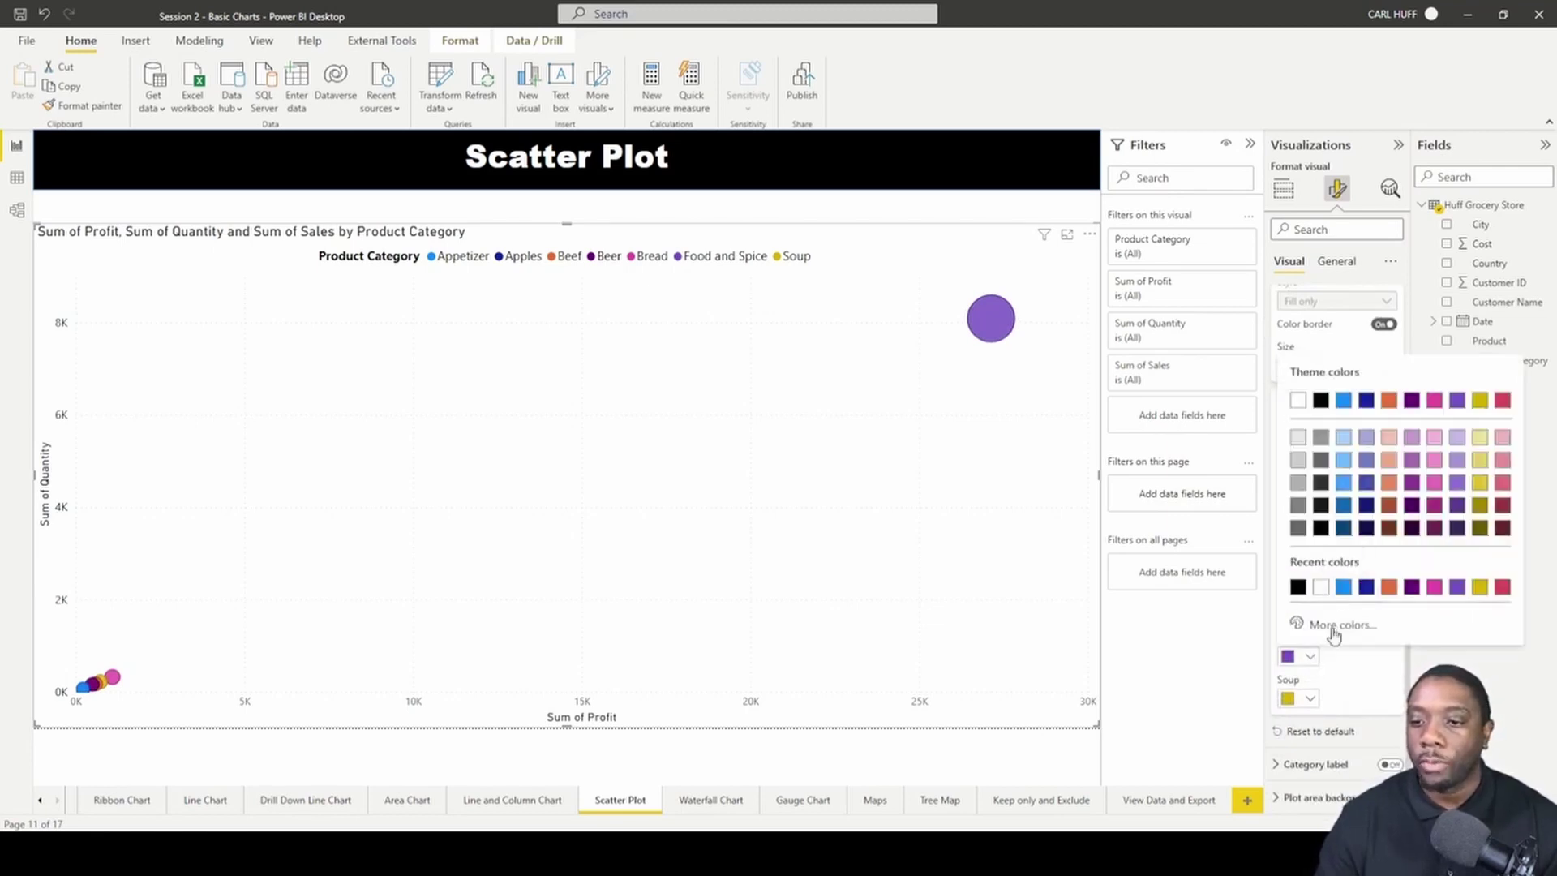
click(1334, 625)
click(1299, 379)
drag(1300, 381, 1306, 553)
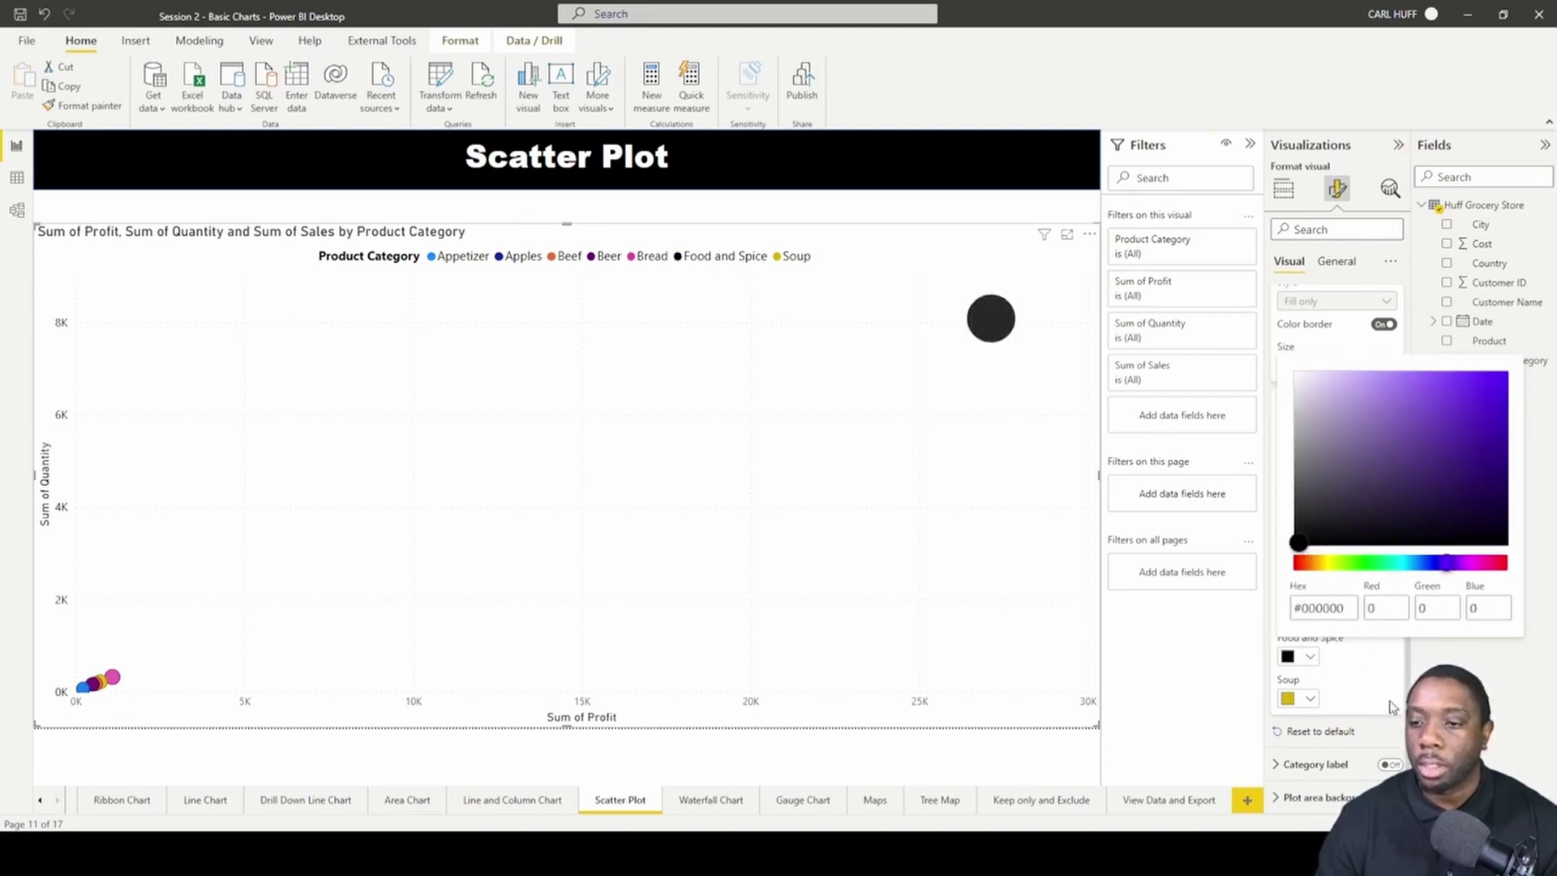
click(1279, 464)
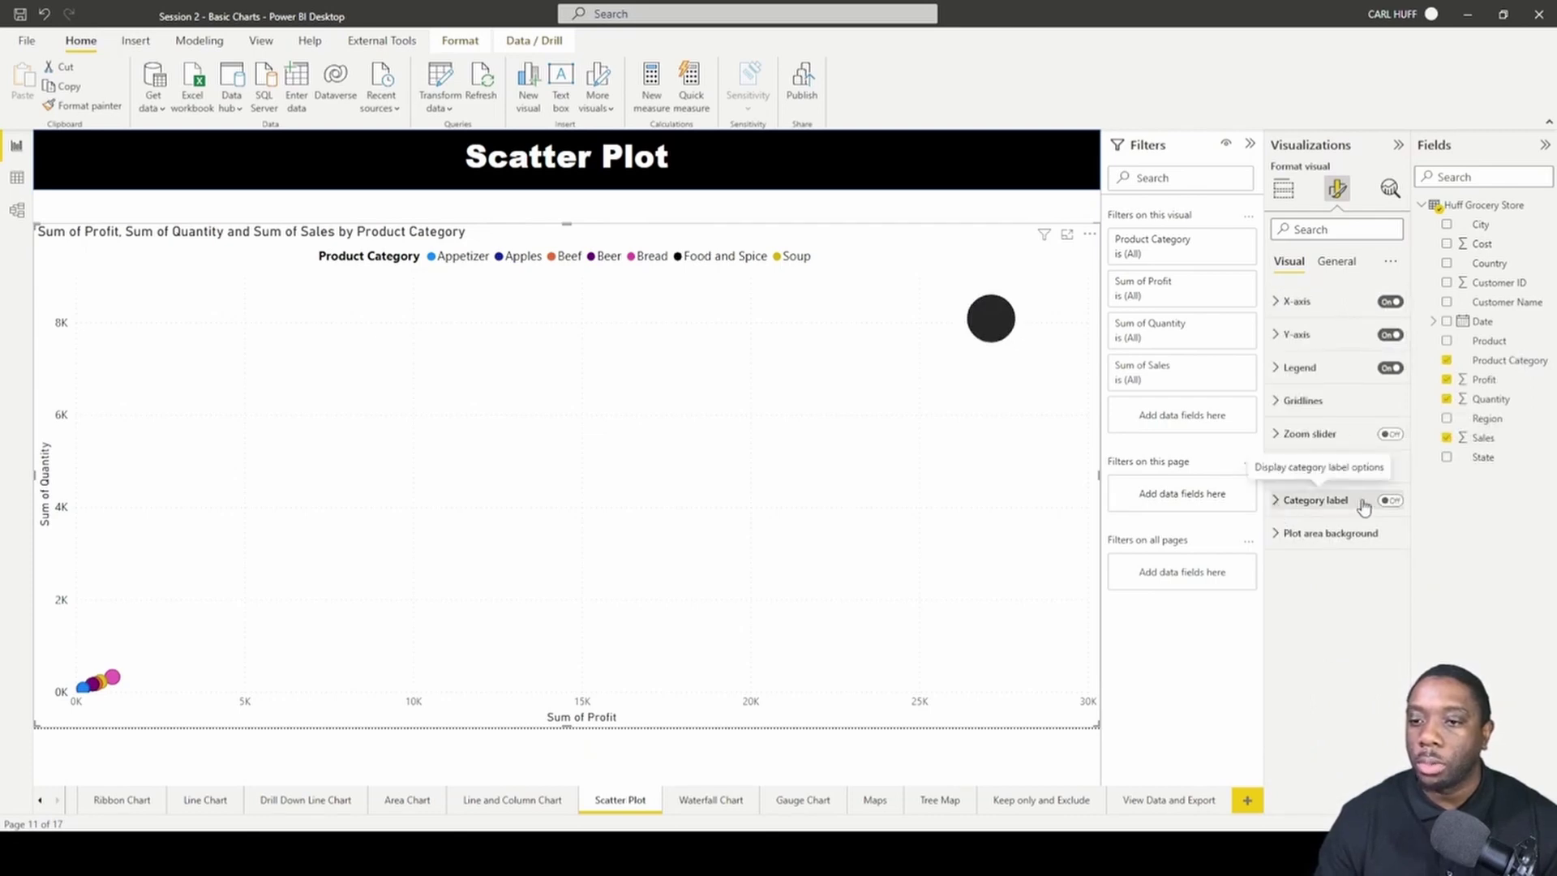
Turn on category labels and expand their formatting options.
click(1390, 501)
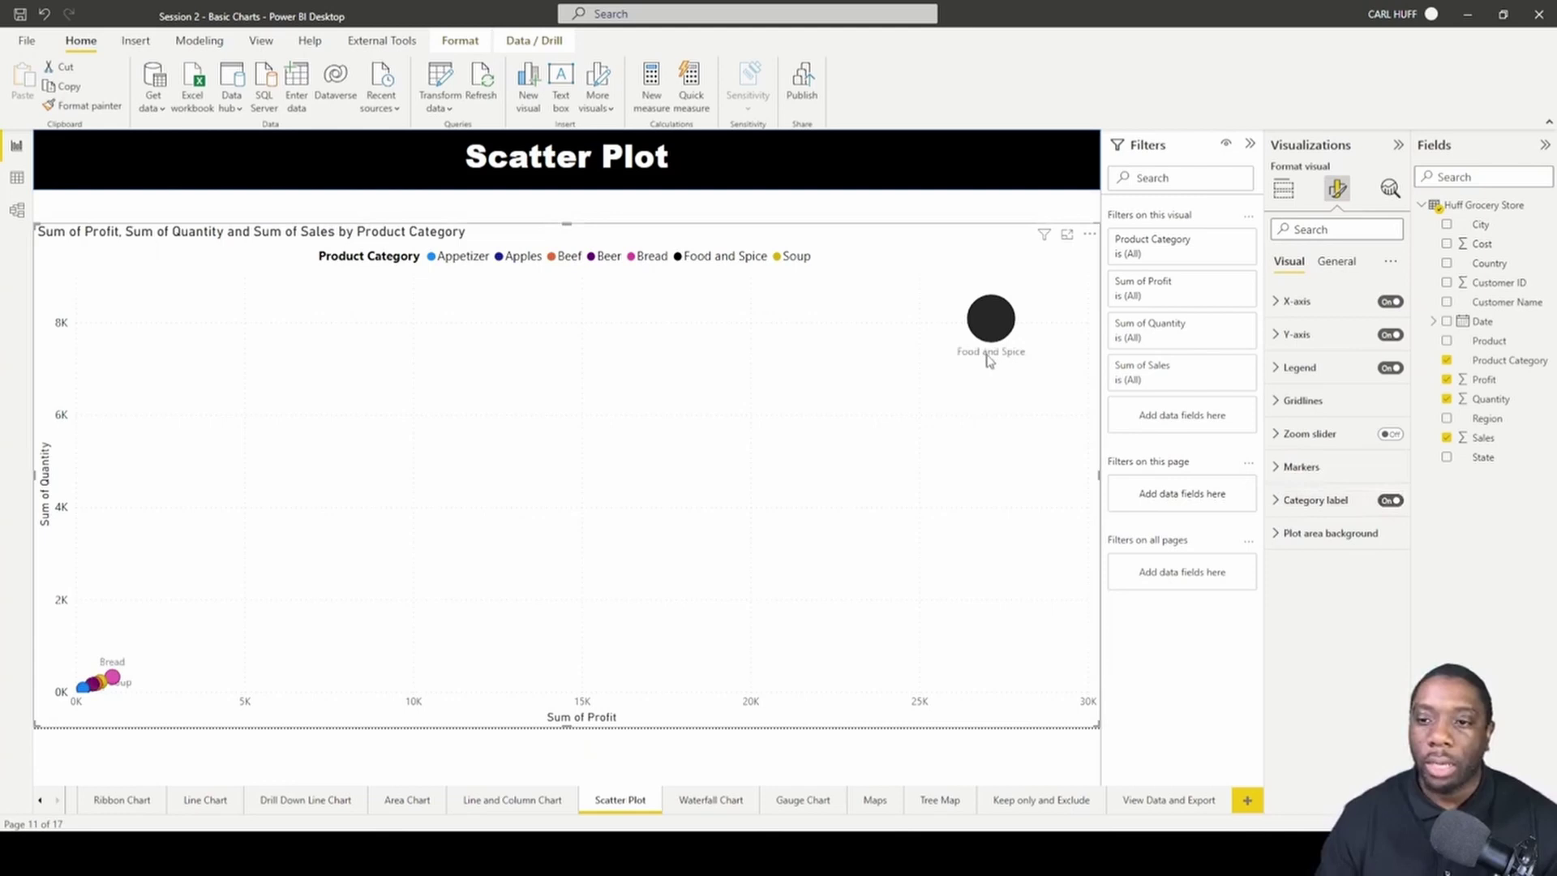
click(1278, 500)
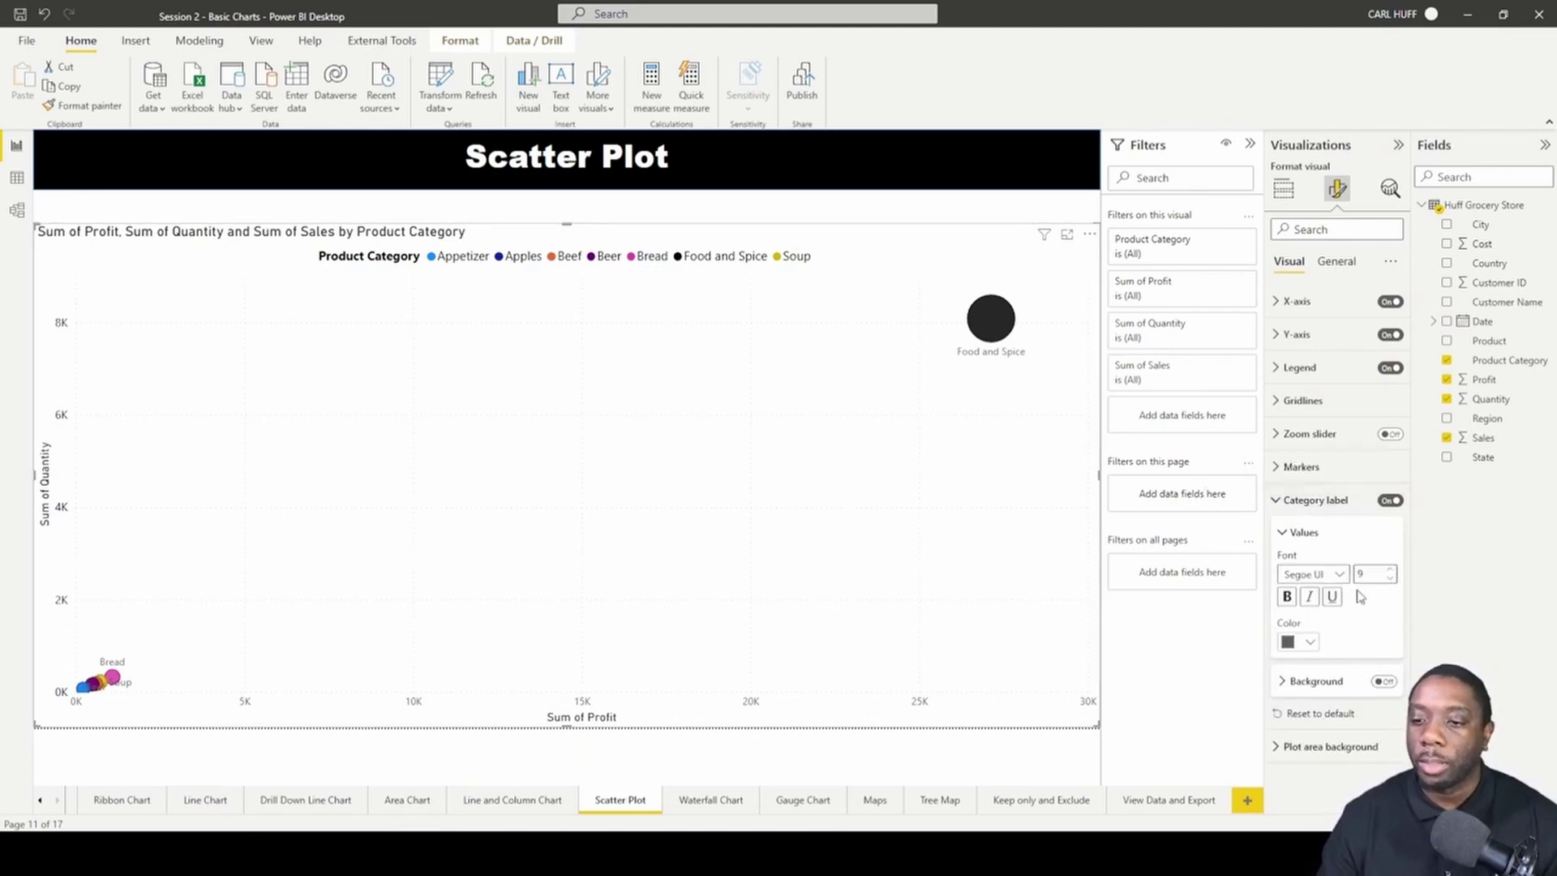
Put Date back on the Play Axis in Build visual and play the animation.
click(1283, 191)
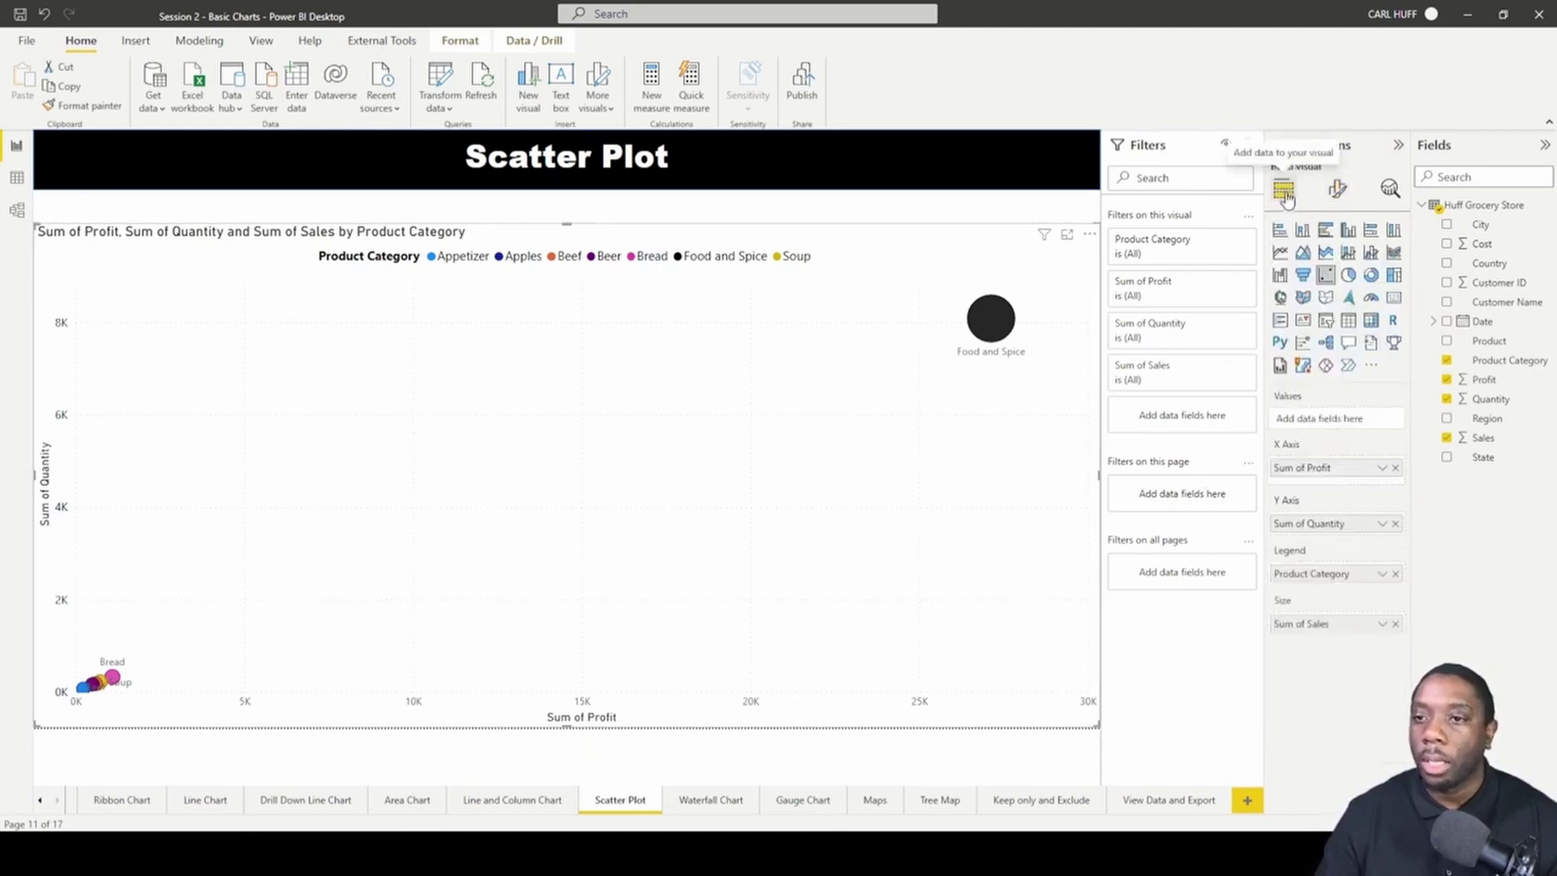
drag(1472, 322, 1340, 678)
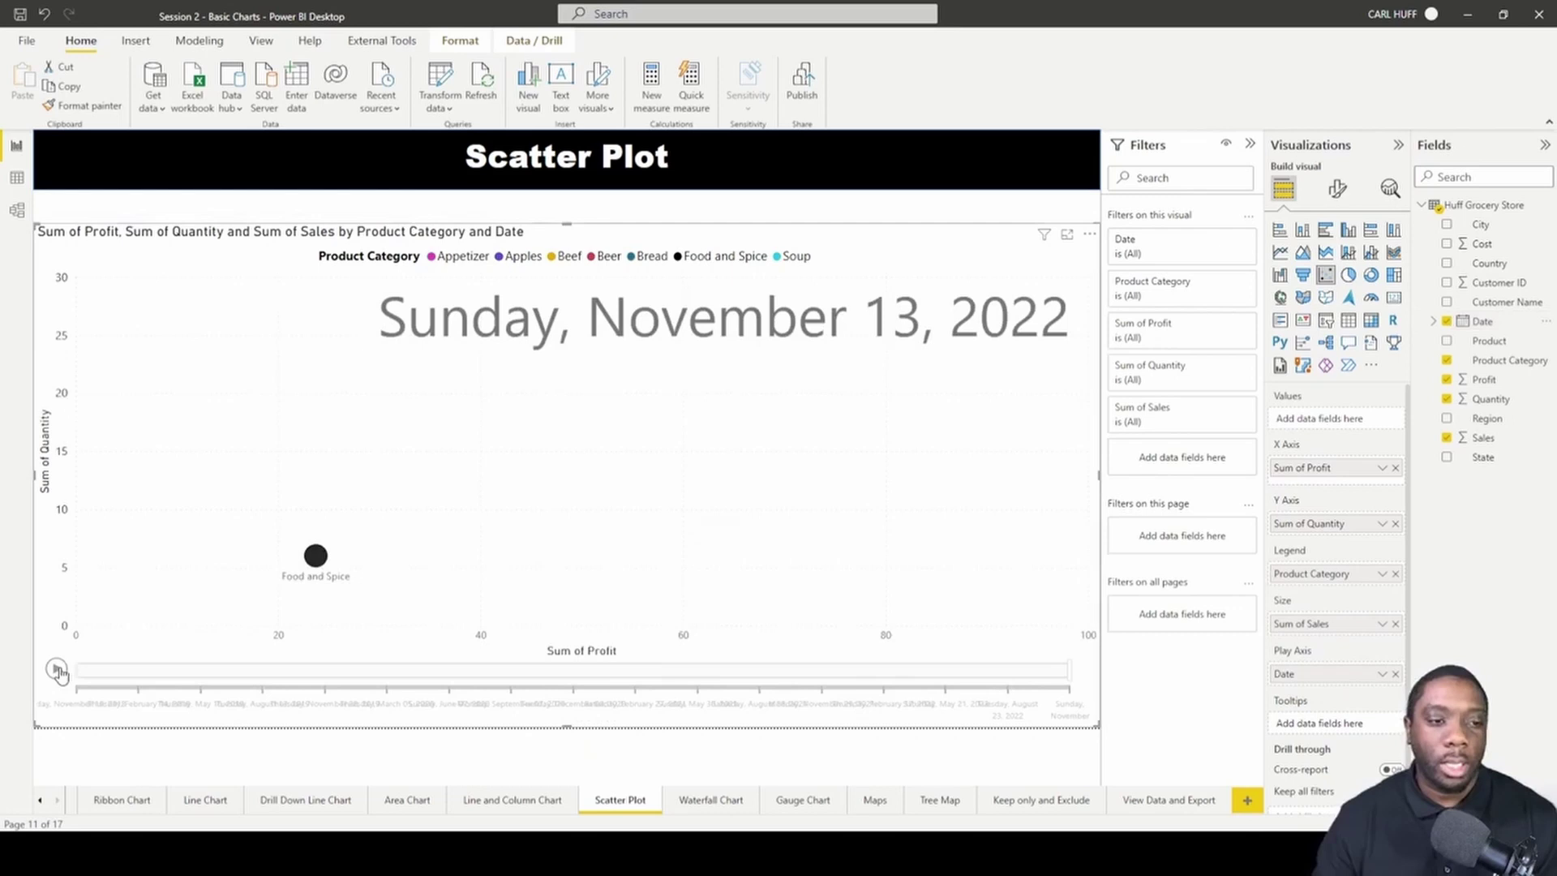
click(57, 670)
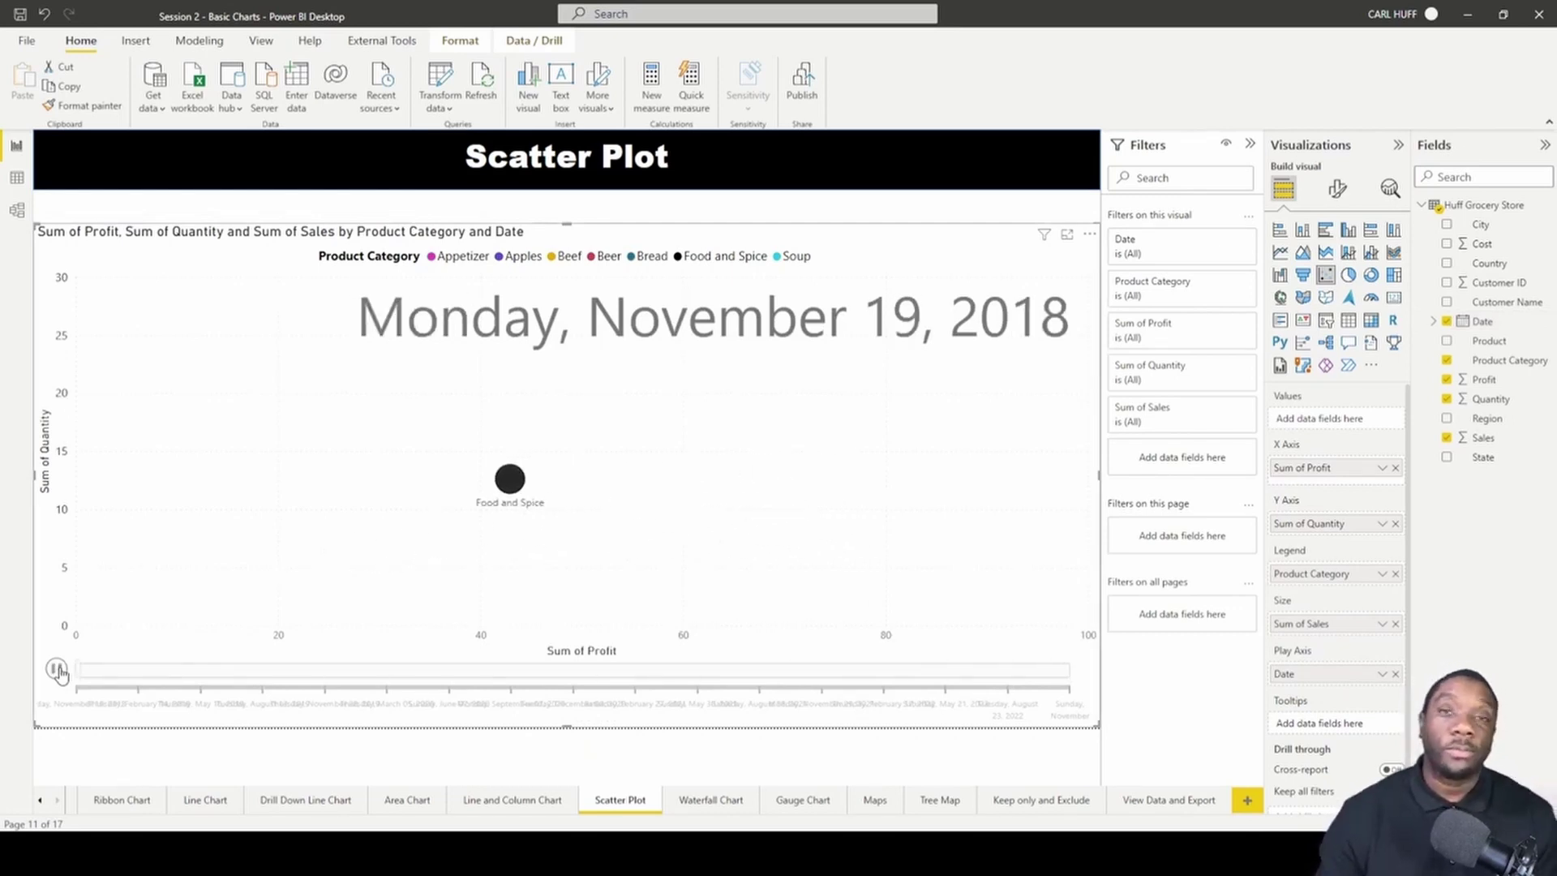